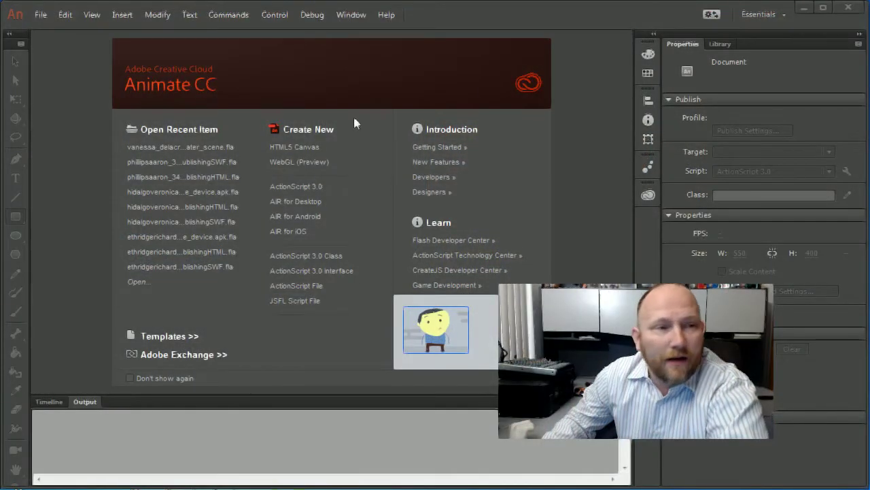
Create Untitled-3, a new ActionScript 3.0 document with a 550×400 px white stage
click(41, 15)
click(63, 30)
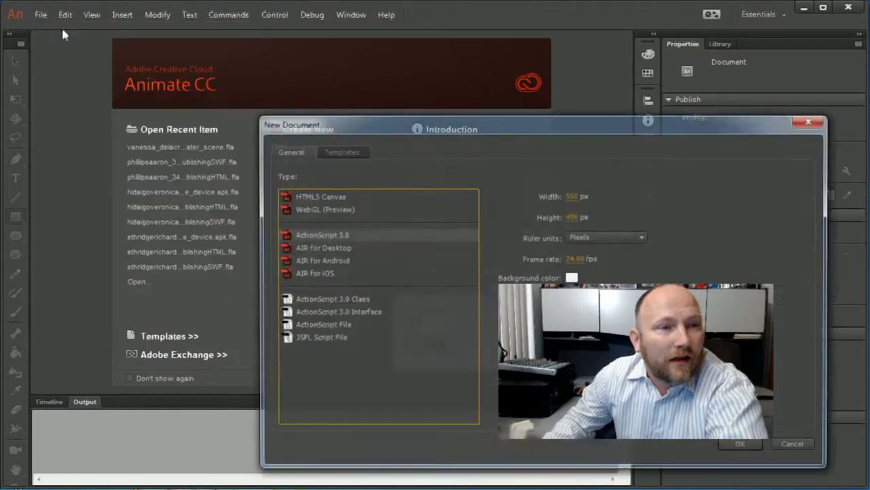
mouse_move(408, 139)
mouse_down()
mouse_move(401, 116)
mouse_move(419, 93)
mouse_up()
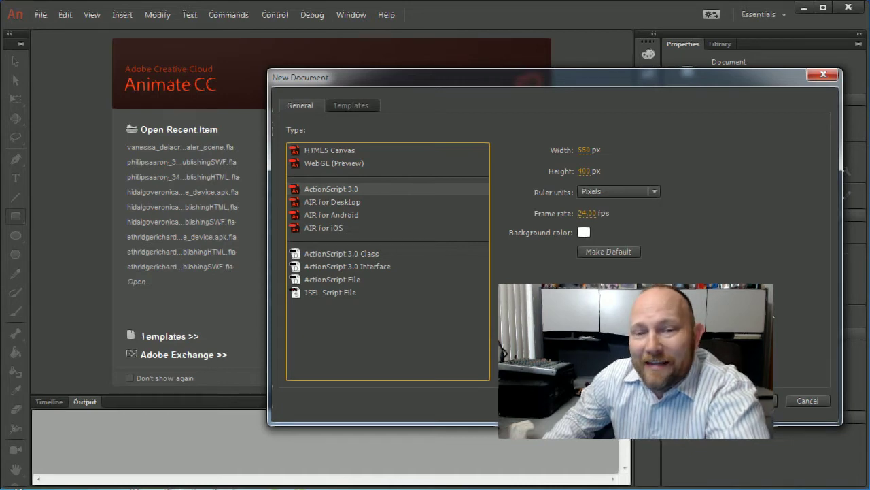
key(Return)
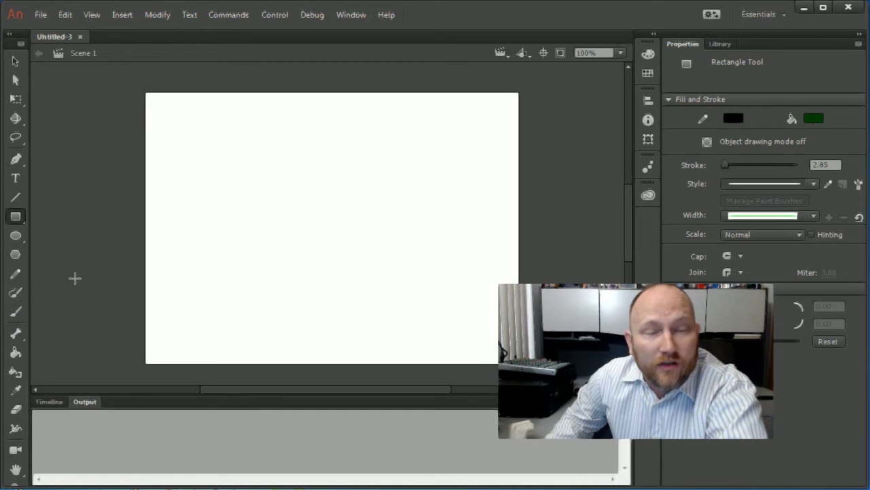
Choose the plain Rectangle Tool from the flyout instead of the Rectangle Primitive Tool
click(17, 221)
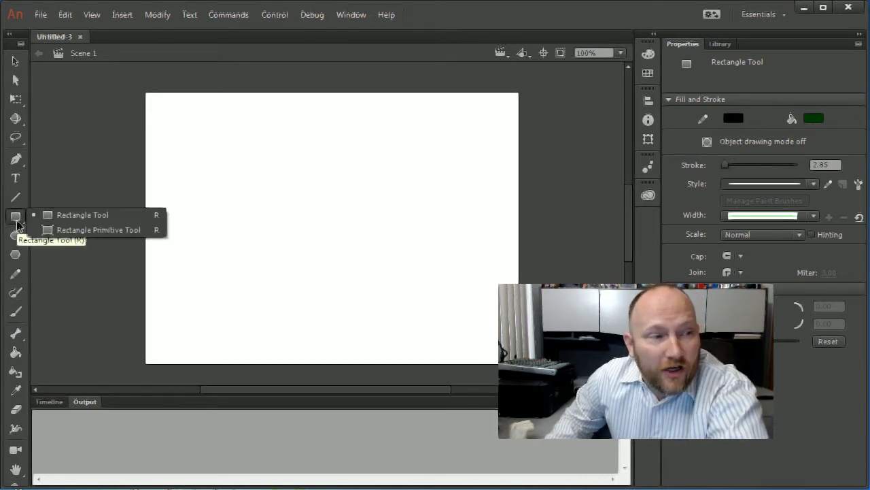
click(17, 221)
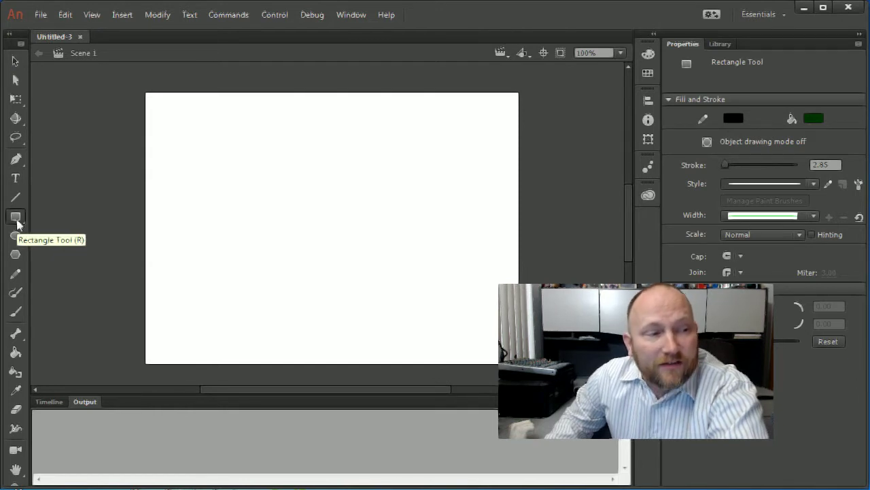
click(16, 222)
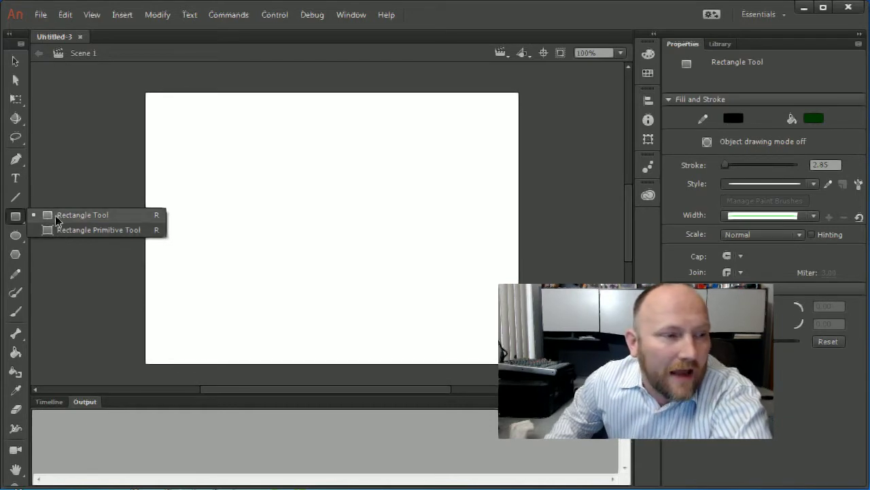
click(57, 216)
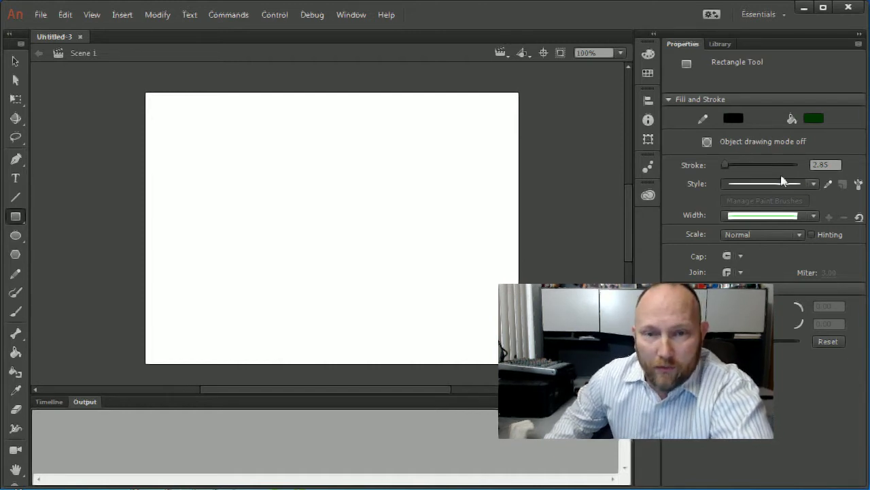
Set the stroke colour to No Color, keeping the green fill, and restore the window layout
click(732, 119)
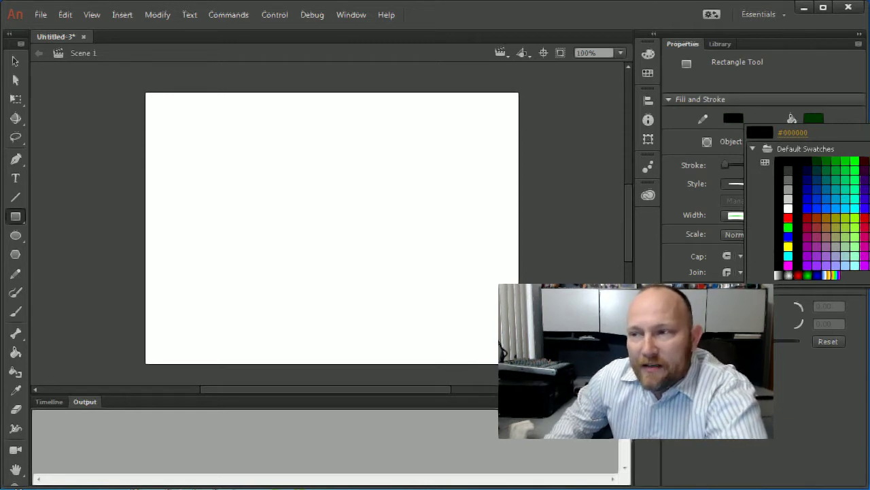
click(841, 132)
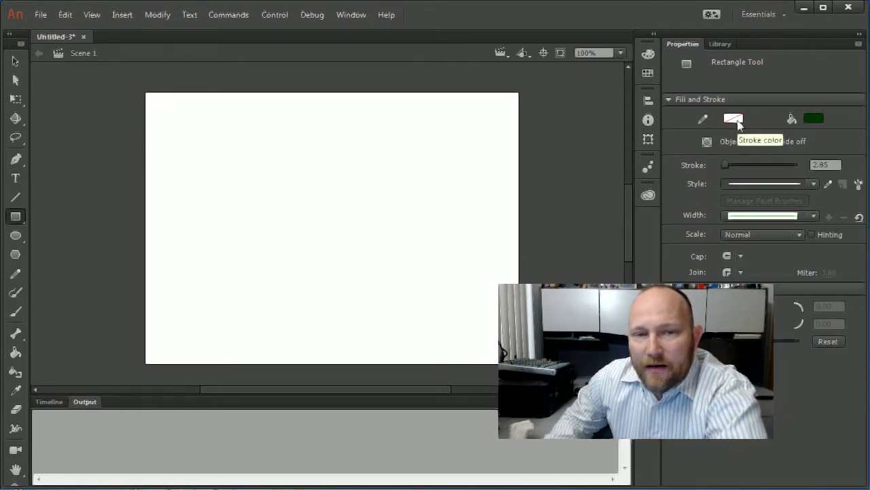
click(736, 120)
key(Escape)
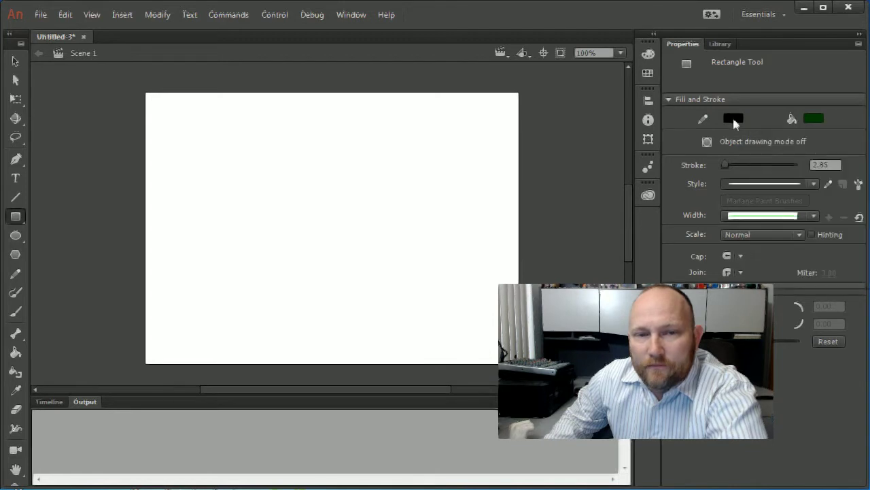
click(735, 122)
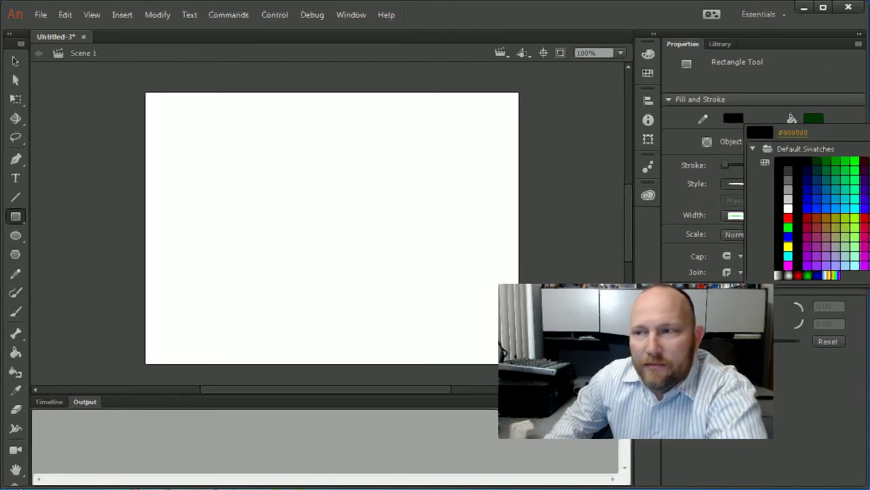
click(824, 132)
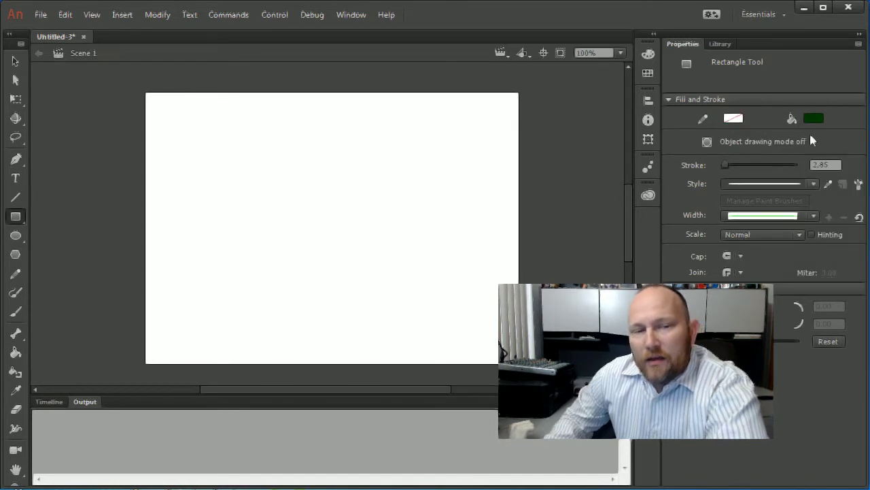
click(732, 118)
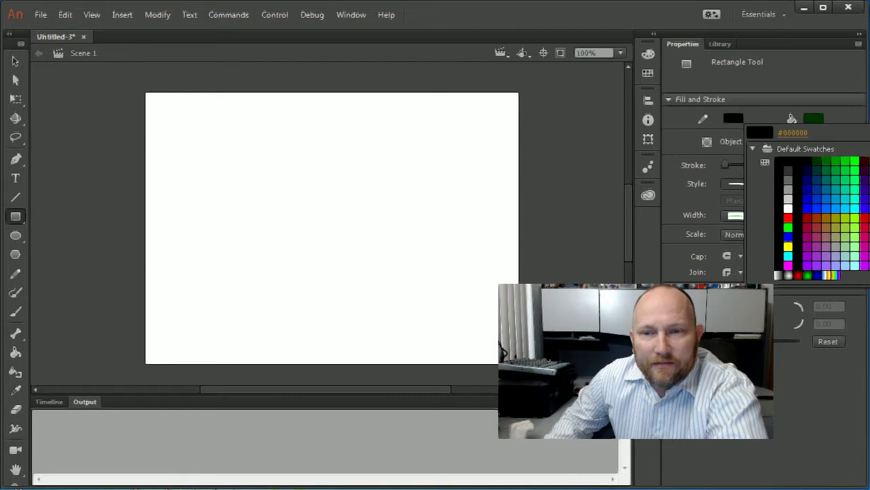
click(770, 6)
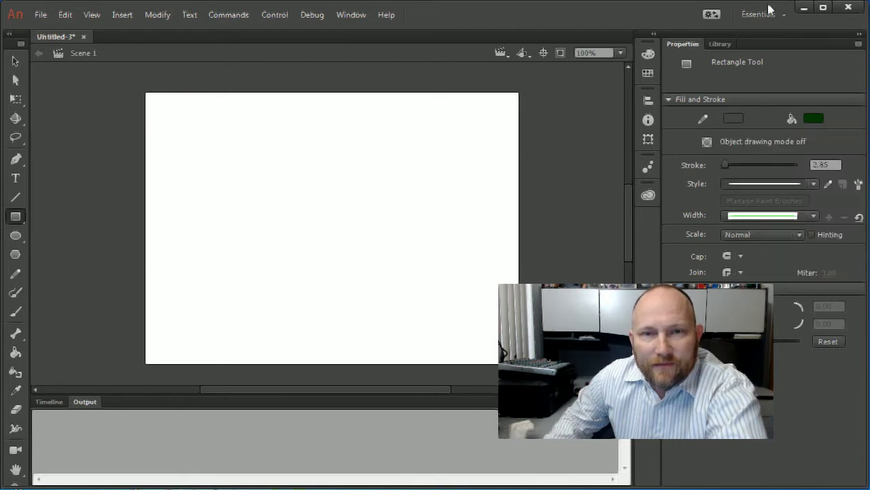
drag(767, 7, 596, 14)
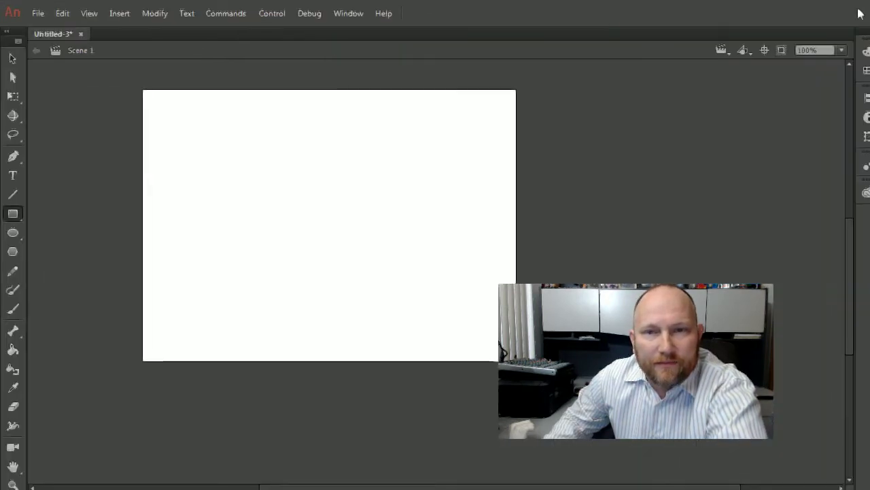
mouse_move(860, 14)
mouse_down()
mouse_move(520, 6)
mouse_move(608, 55)
mouse_move(413, 110)
mouse_move(737, 51)
mouse_move(744, 18)
mouse_up()
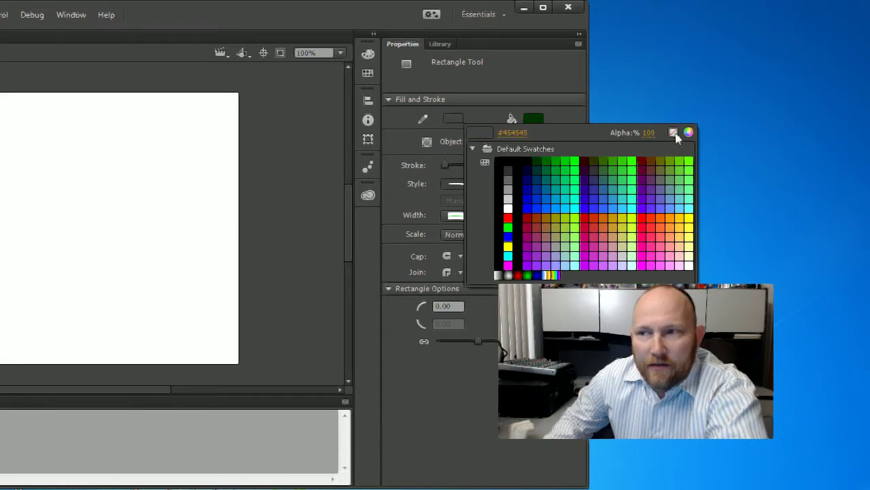
click(673, 134)
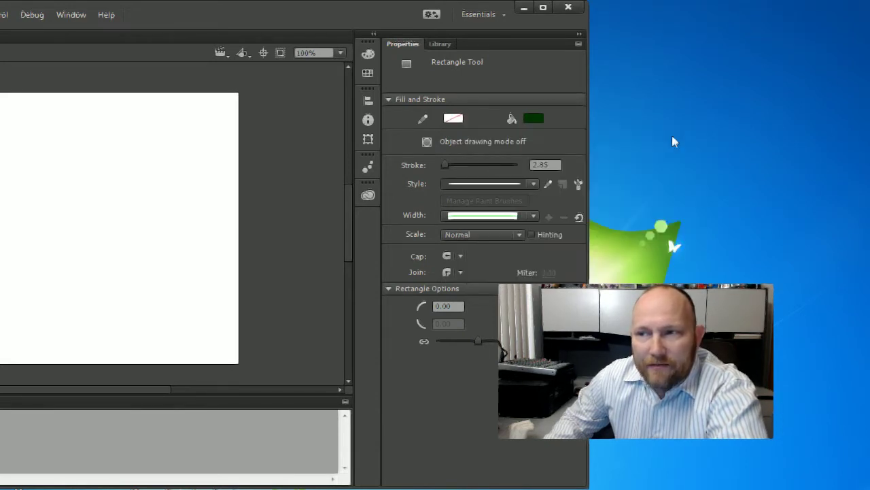
mouse_move(367, 19)
mouse_down()
mouse_move(654, 11)
mouse_move(629, 9)
mouse_up()
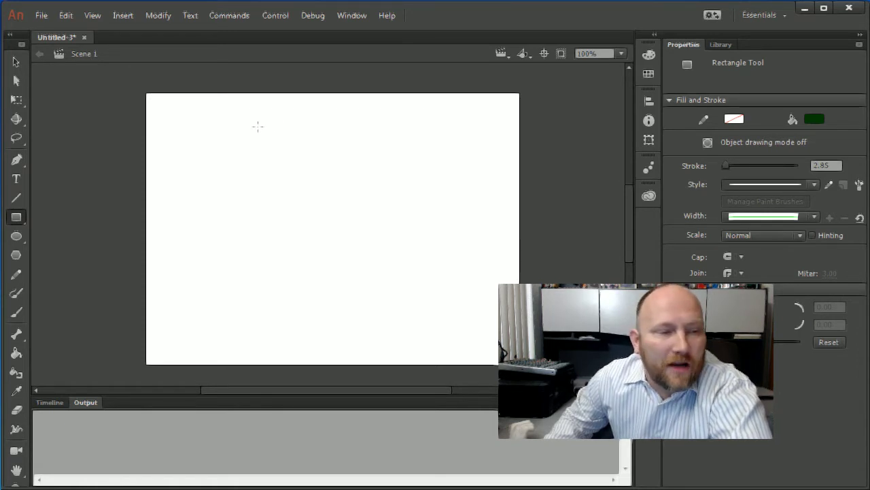
Draw a wide green rectangle across the upper stage and a narrower one below it
drag(258, 127, 438, 265)
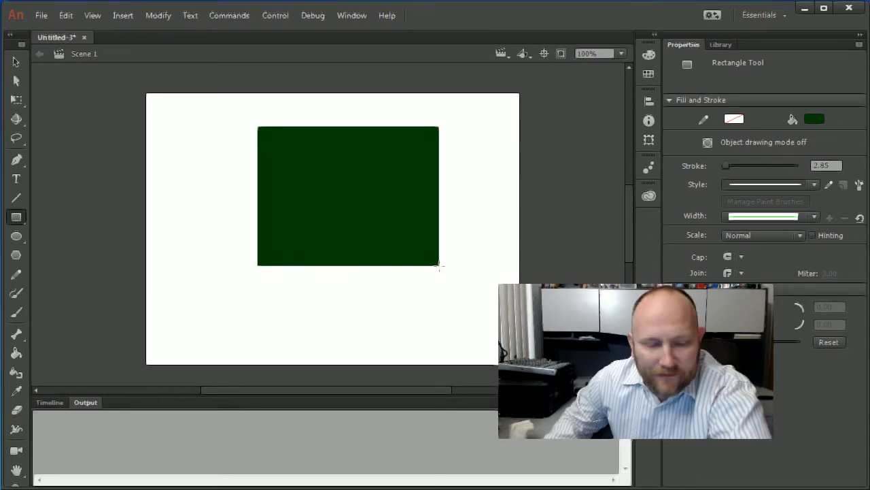
key(ctrl+z)
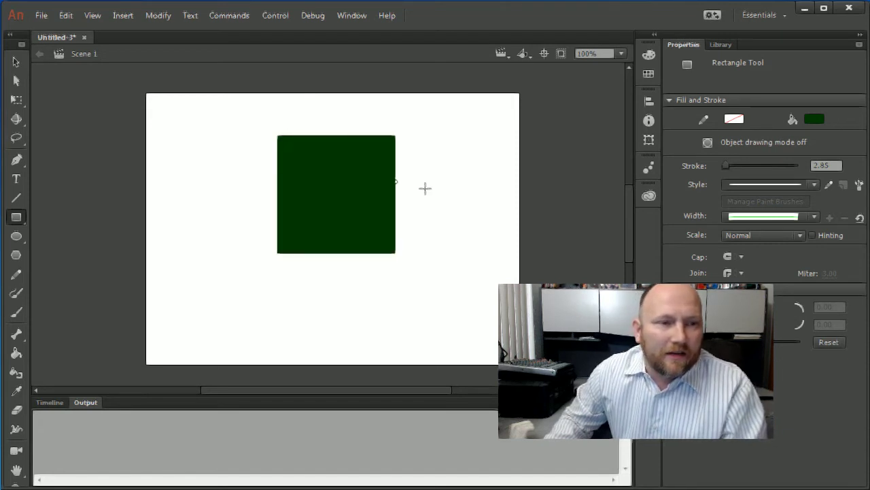
drag(277, 135, 456, 200)
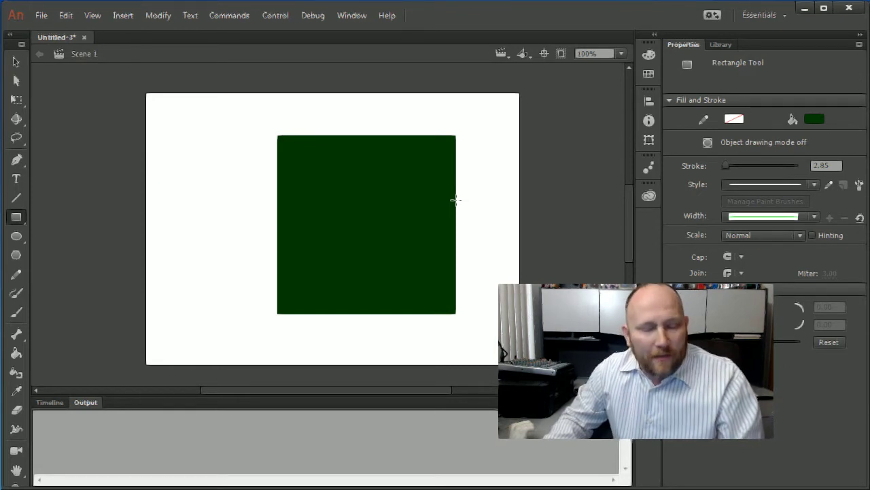
key(ctrl+z)
drag(239, 144, 462, 241)
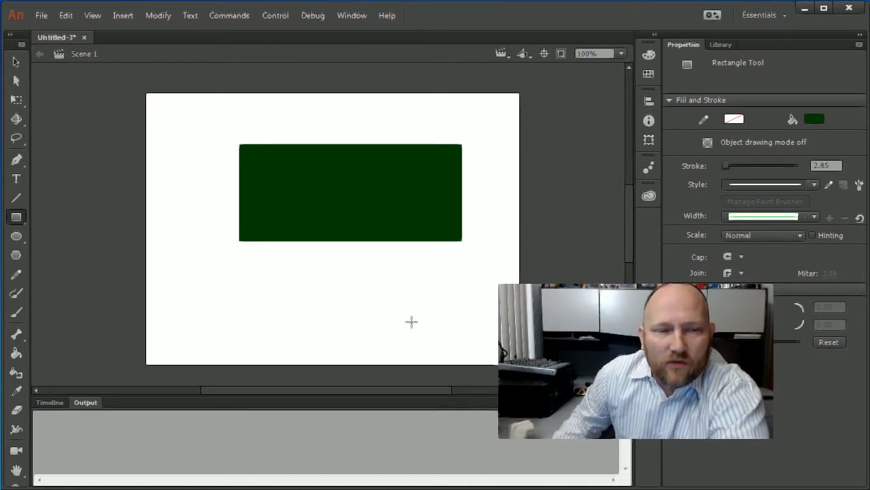
mouse_move(411, 321)
mouse_down()
mouse_move(365, 233)
mouse_move(292, 179)
mouse_move(334, 243)
mouse_move(285, 188)
mouse_move(339, 219)
mouse_move(363, 247)
mouse_move(307, 196)
mouse_up()
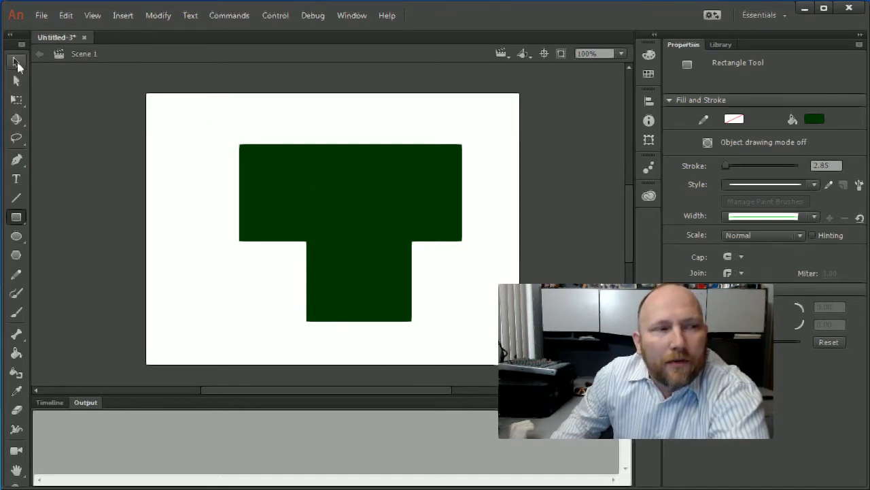
Select the top-centre block of the green T, pull it out and delete it
click(16, 62)
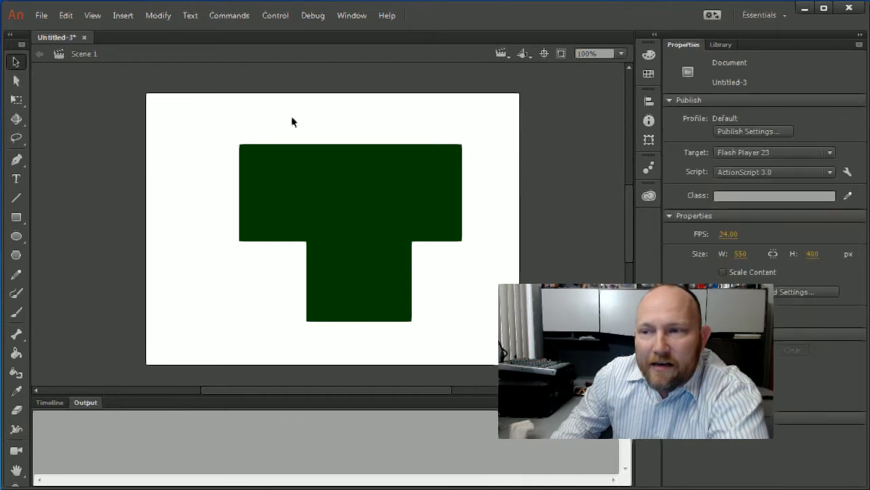
click(346, 181)
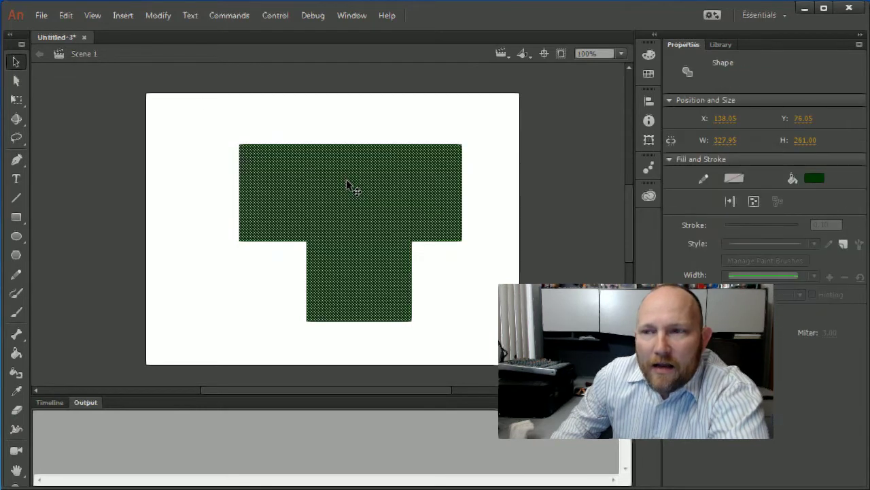
mouse_move(369, 203)
mouse_down()
mouse_move(340, 185)
mouse_move(380, 209)
mouse_up()
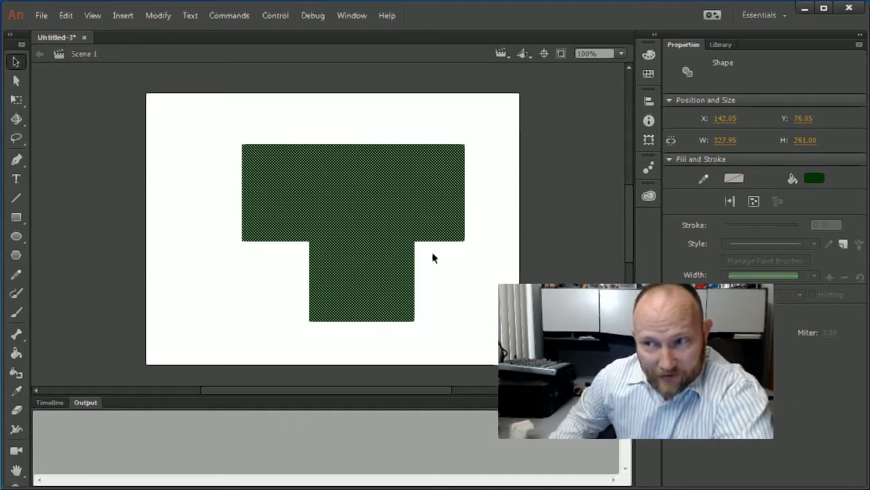
click(389, 130)
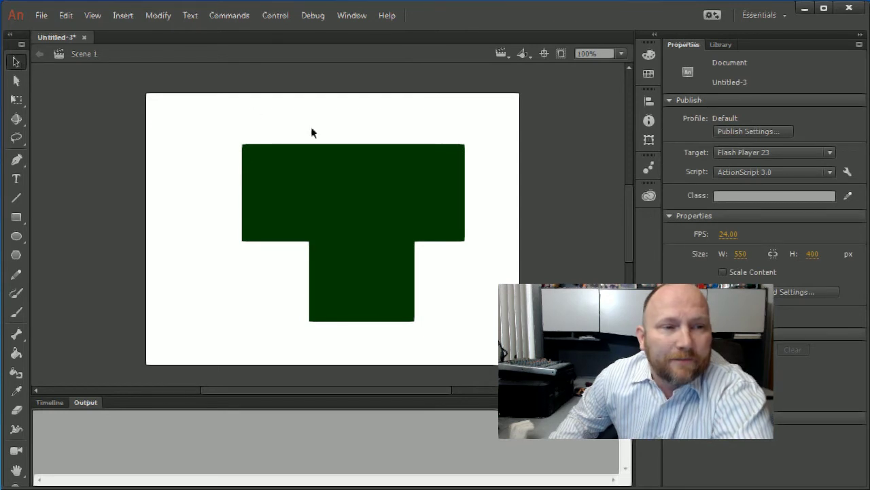
drag(334, 119, 394, 213)
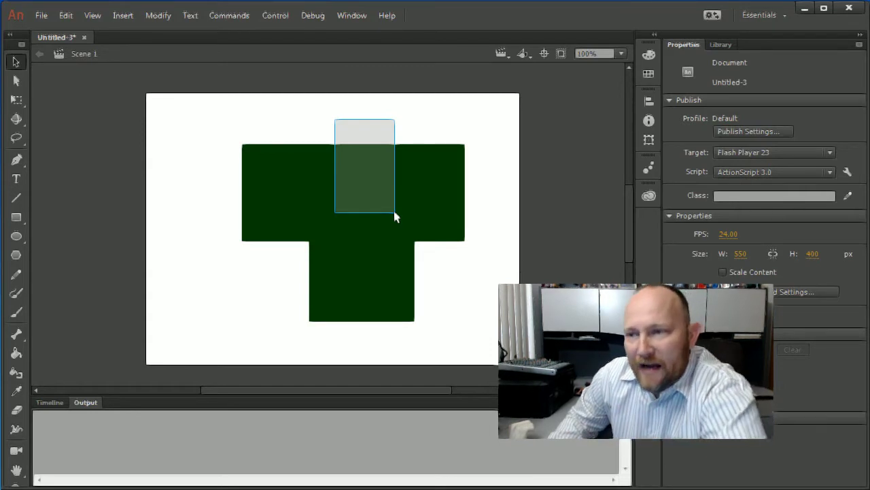
drag(397, 217, 395, 216)
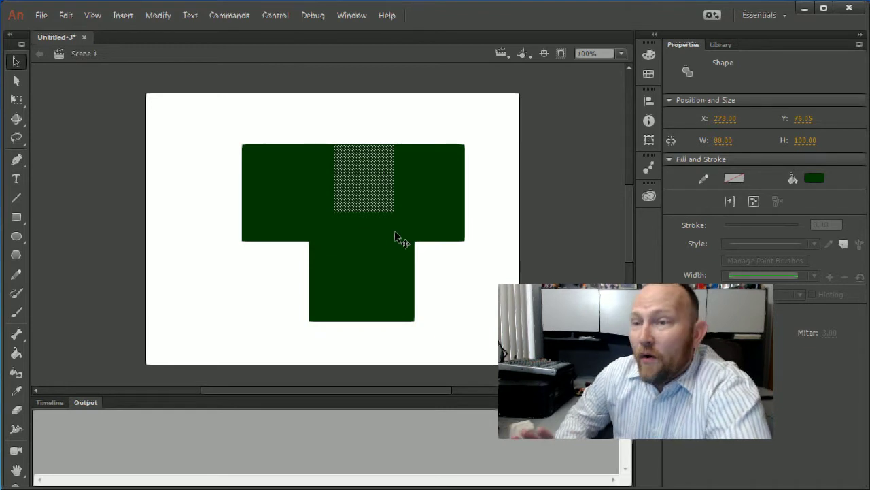
mouse_move(370, 188)
mouse_down()
mouse_move(355, 160)
mouse_move(202, 195)
mouse_up()
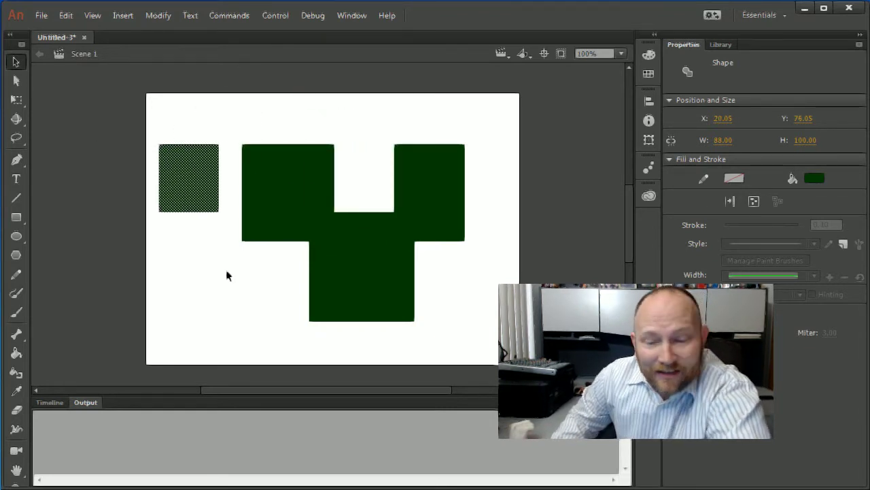
key(Delete)
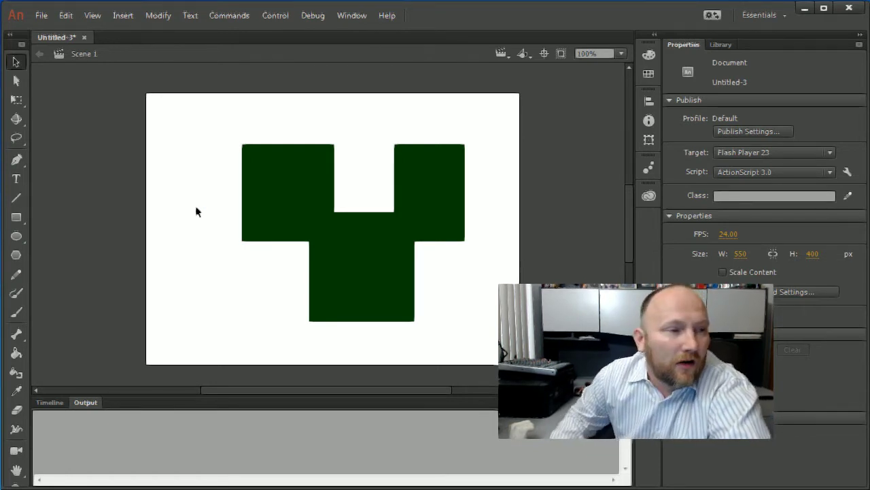
Draw a green ellipse over the top-left block and confirm it merged into the shape
click(16, 236)
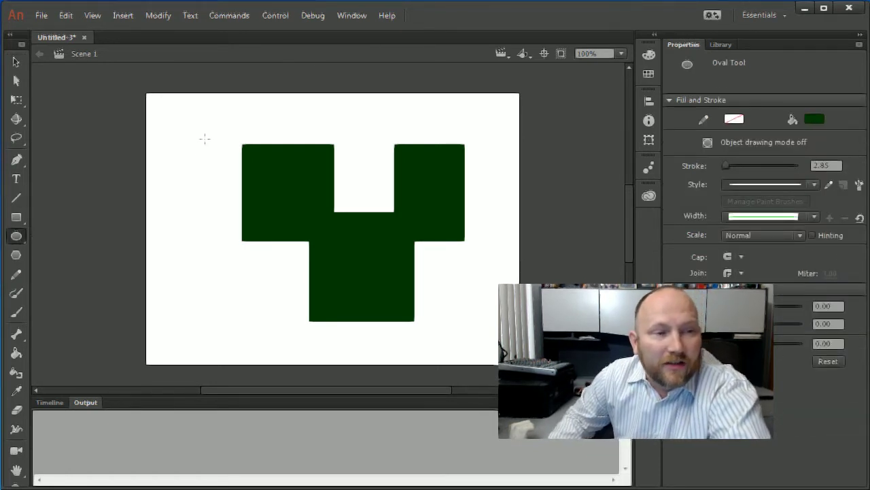
mouse_move(204, 125)
mouse_down()
mouse_move(311, 188)
mouse_move(304, 204)
mouse_up()
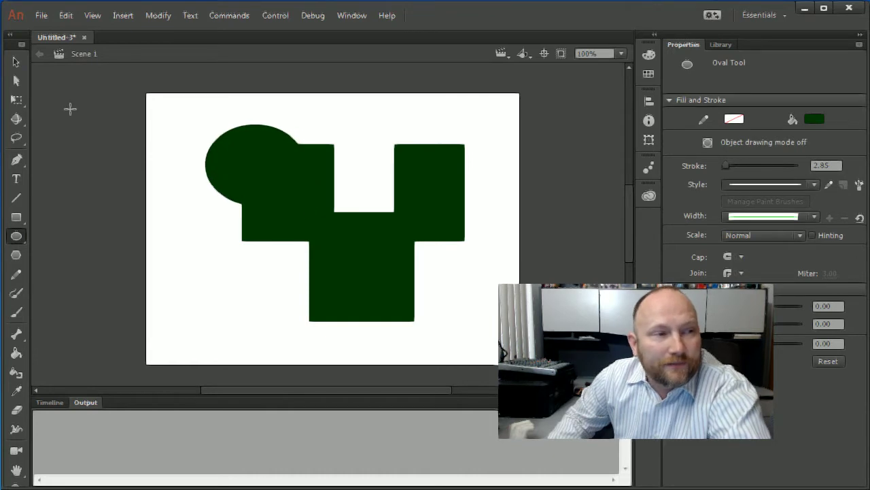
click(16, 61)
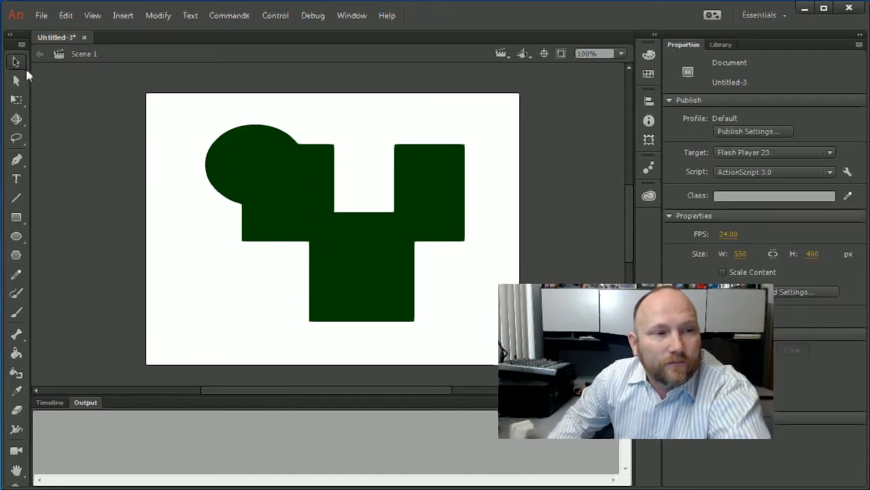
click(242, 175)
drag(263, 184, 248, 171)
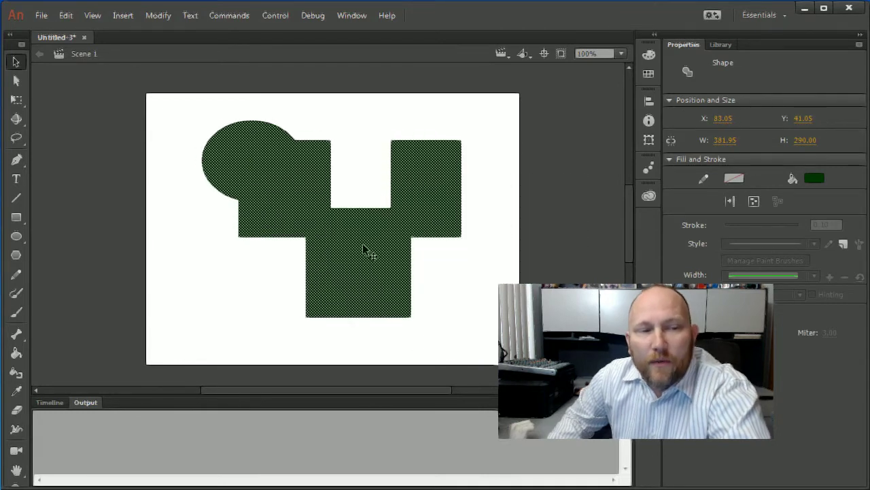
Set the Oval tool's fill colour to blue
click(431, 256)
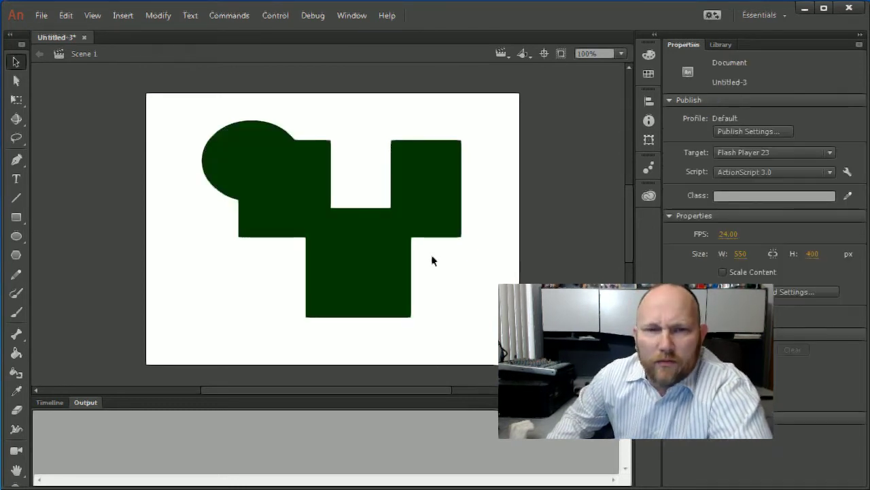
click(384, 245)
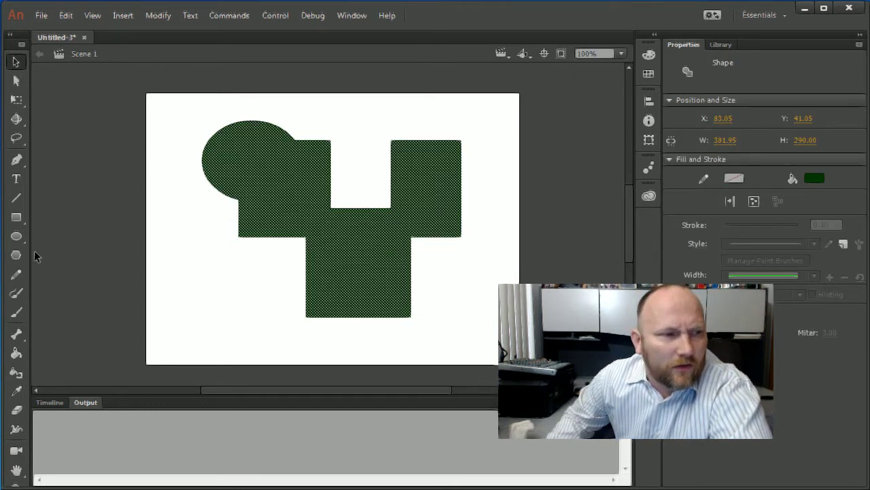
click(16, 236)
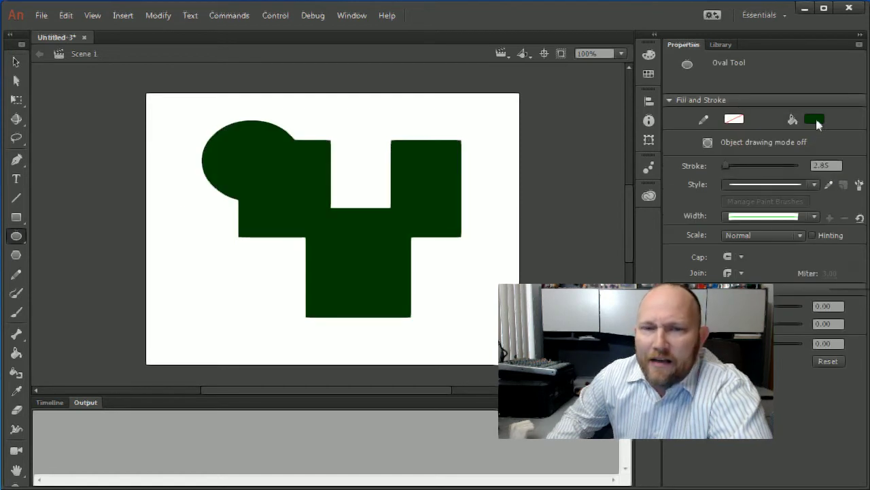
click(814, 120)
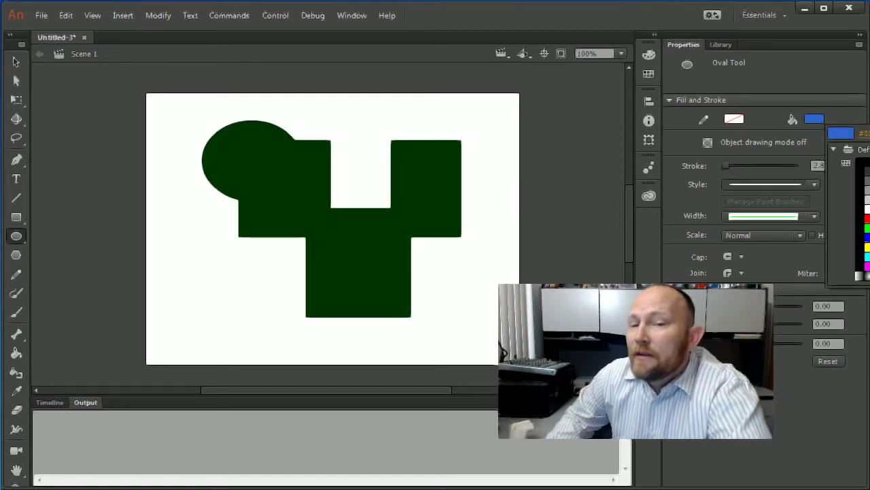
key(Return)
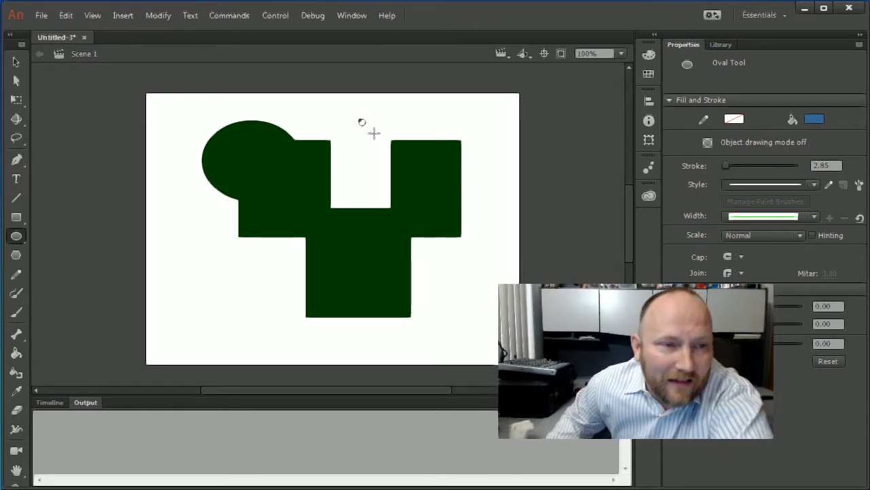
Draw a blue oval over the green shape's top-right block
drag(359, 118, 490, 217)
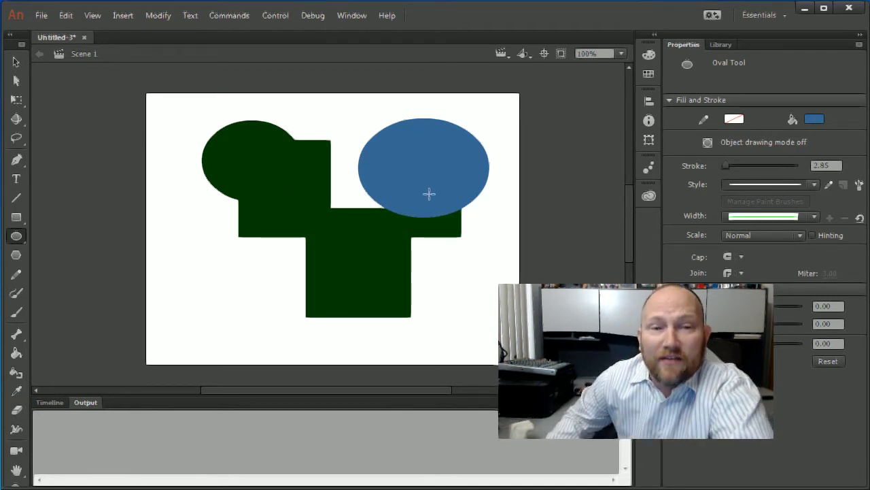
click(17, 62)
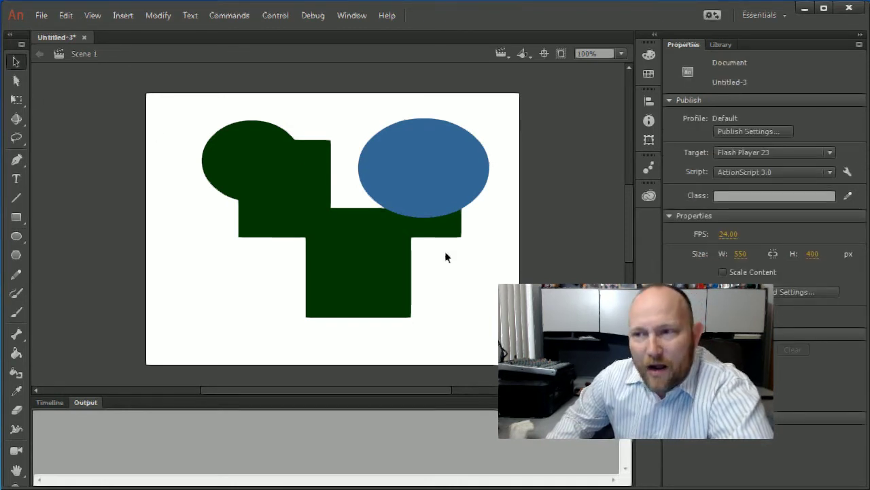
Drag the blue oval up, down onto the green shape, then off to the right
click(421, 167)
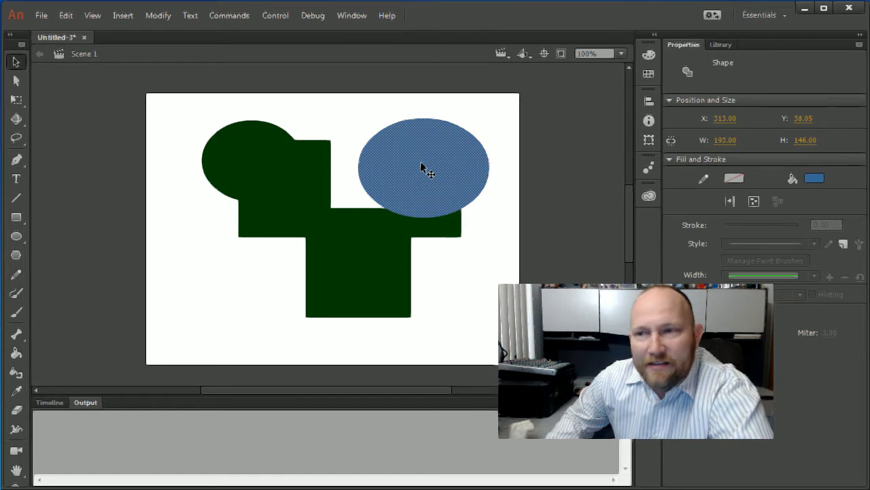
click(374, 236)
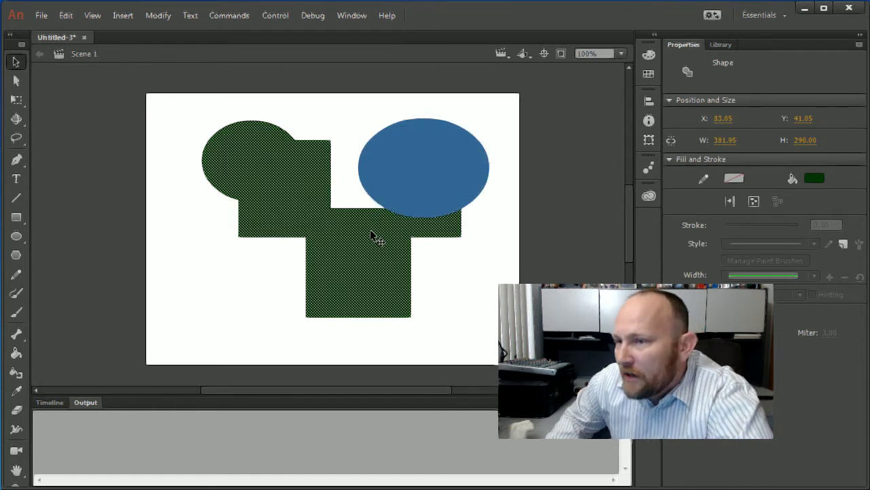
click(410, 198)
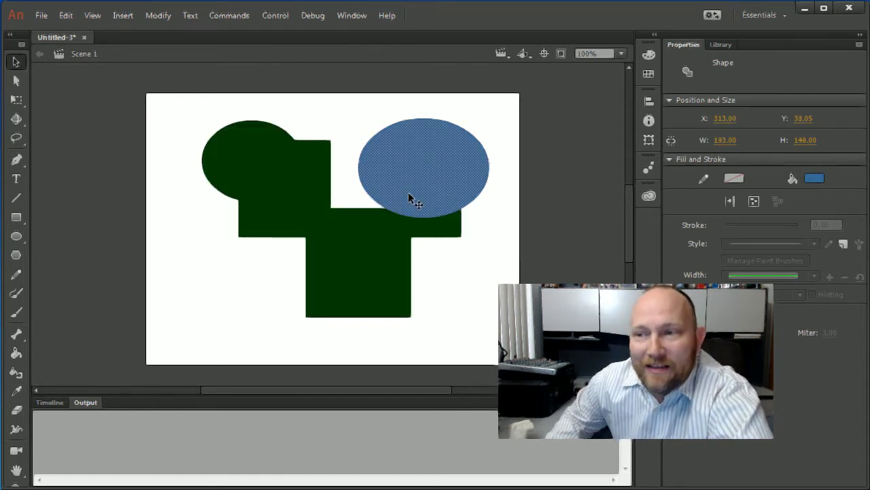
drag(410, 198, 410, 174)
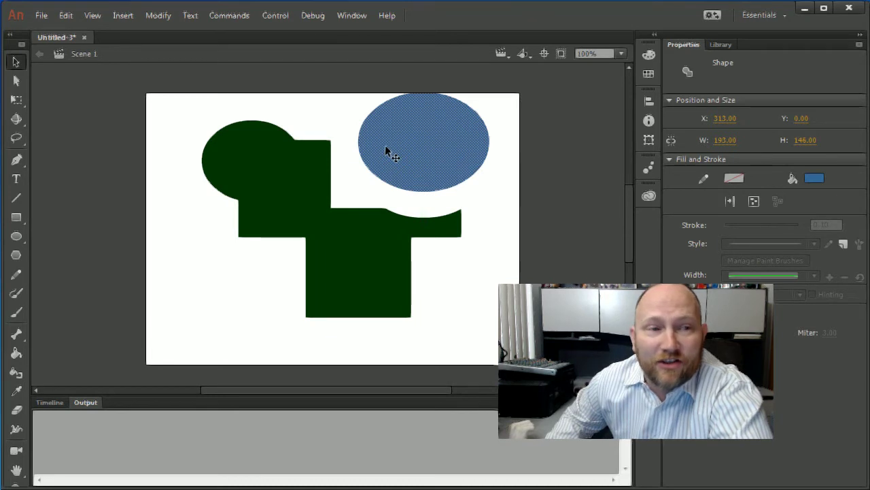
drag(385, 151, 393, 226)
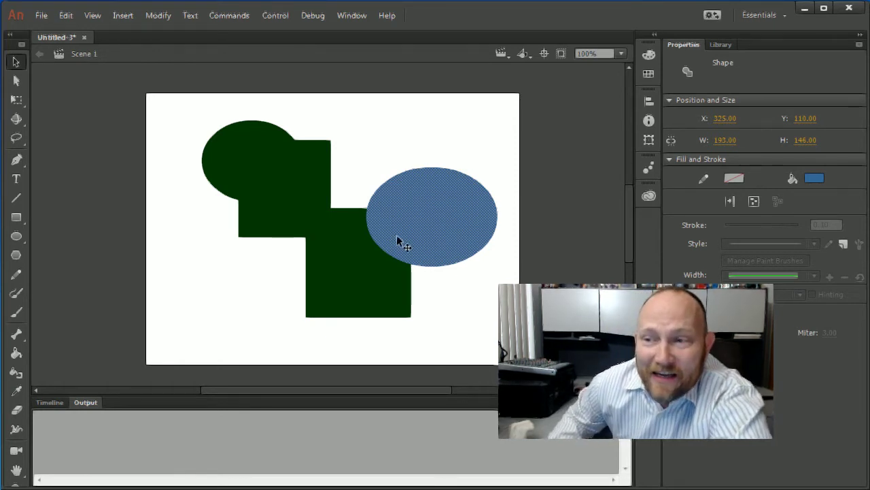
mouse_move(397, 219)
mouse_down()
mouse_move(406, 195)
mouse_move(396, 231)
mouse_move(433, 207)
mouse_up()
click(347, 271)
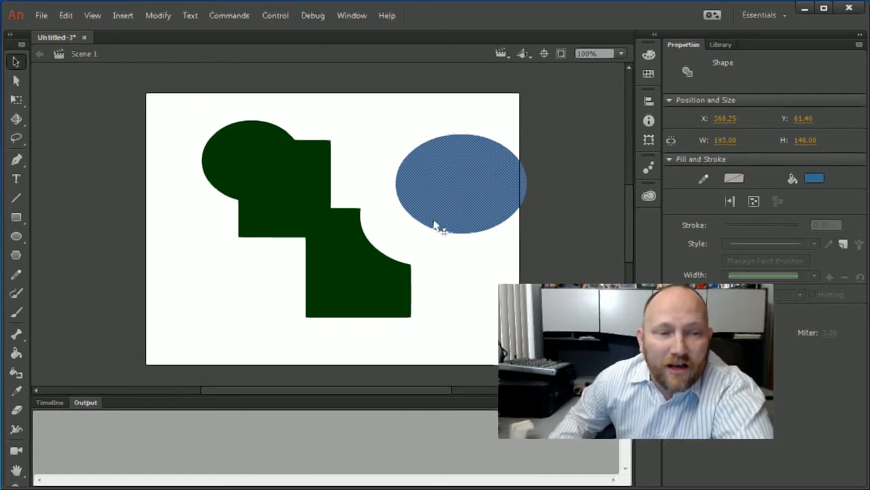
Drop the blue oval onto the green shape again, then lift it to X 296.25, Y 29.40
mouse_move(433, 226)
mouse_down()
mouse_move(394, 317)
mouse_move(427, 207)
mouse_move(394, 318)
mouse_up()
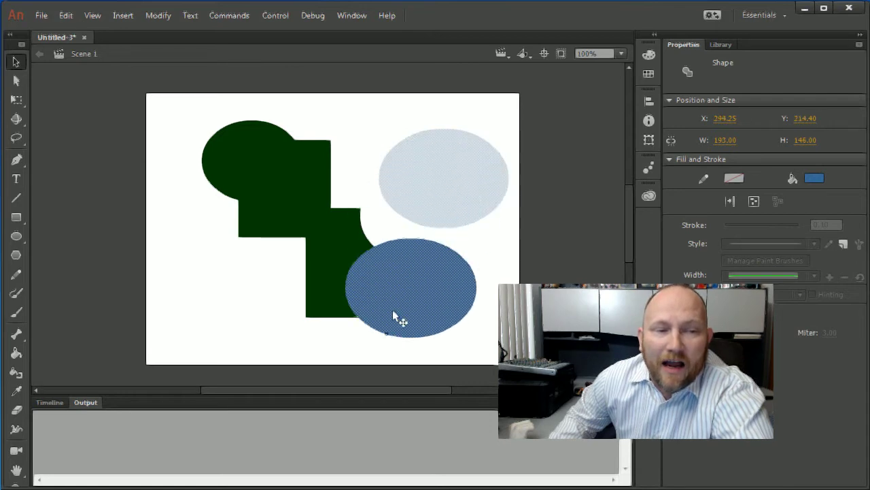
click(401, 190)
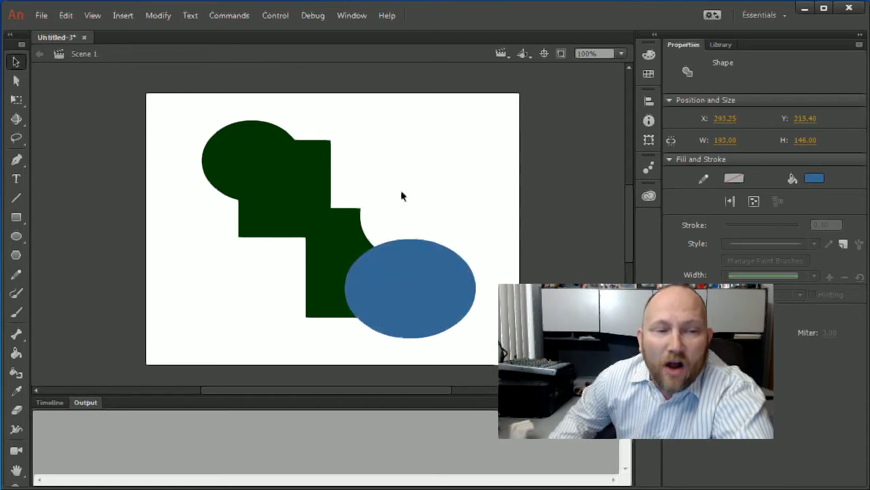
click(343, 225)
click(380, 274)
click(402, 225)
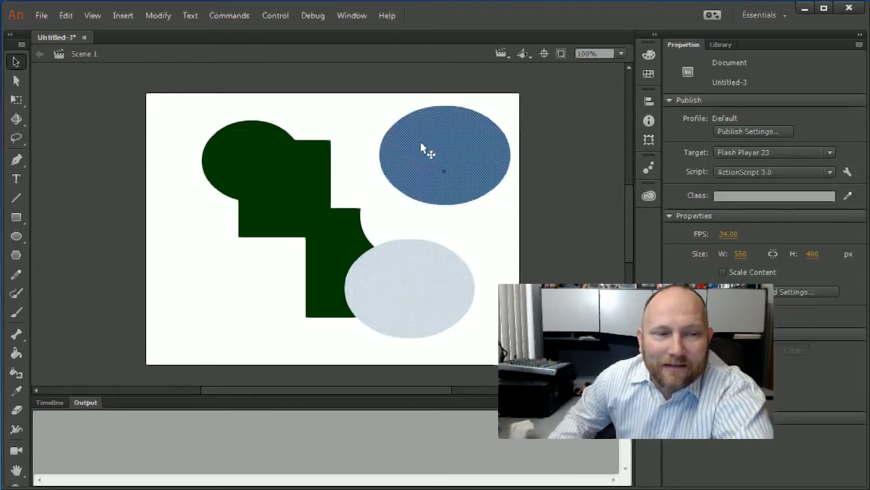
drag(421, 144, 422, 155)
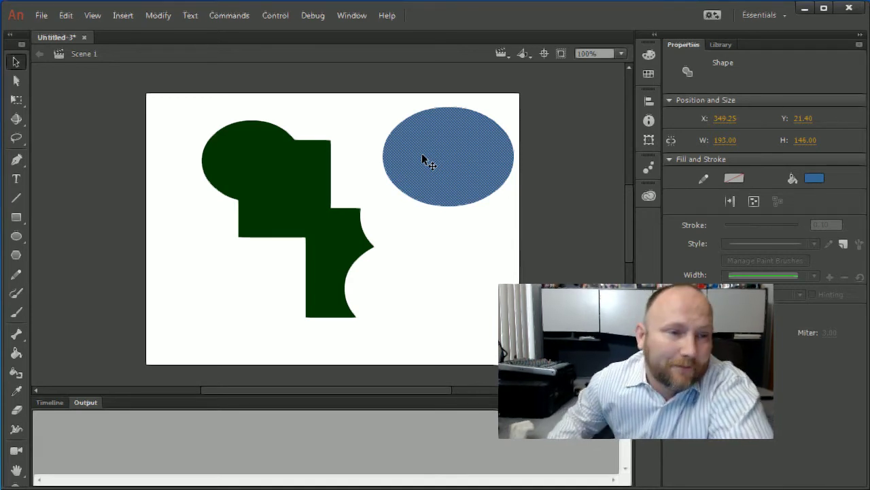
drag(444, 181, 422, 318)
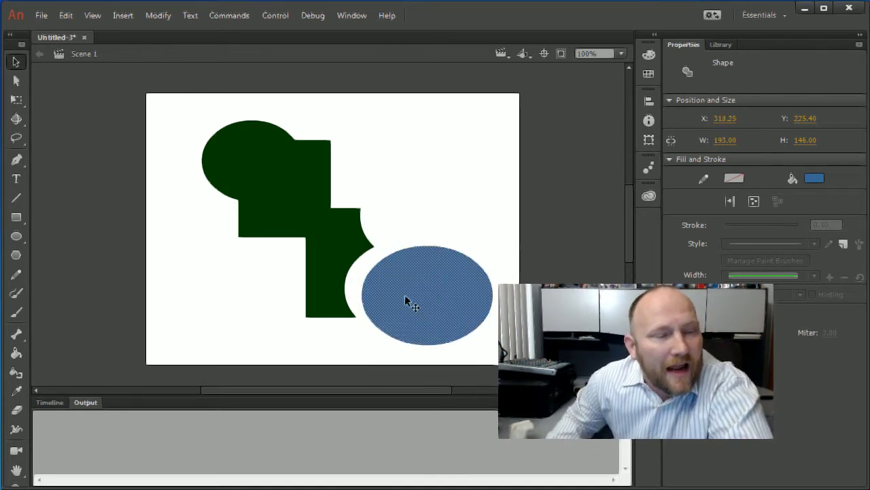
mouse_move(415, 271)
mouse_down()
mouse_move(430, 233)
mouse_move(412, 140)
mouse_move(401, 155)
mouse_up()
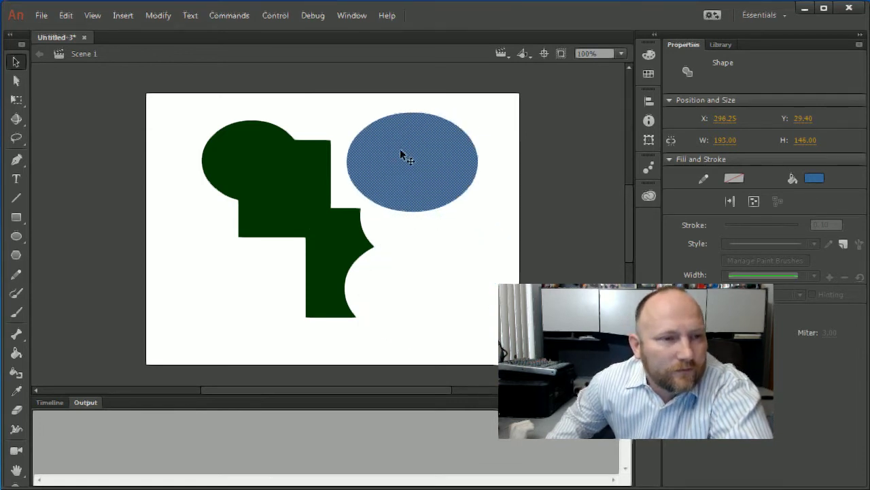
Delete the blue oval and the green shape to clear the stage
key(Delete)
click(298, 179)
key(Delete)
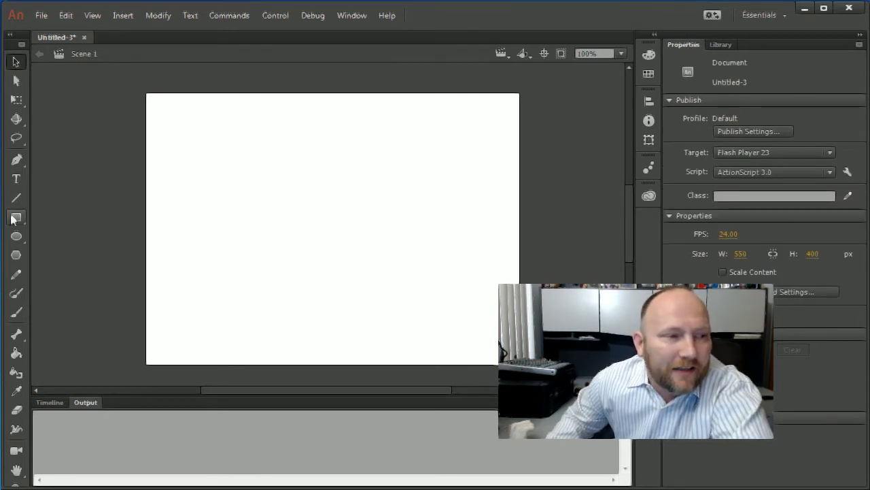
Draw a large blue rectangle with a black stroke of 4
click(16, 217)
click(738, 122)
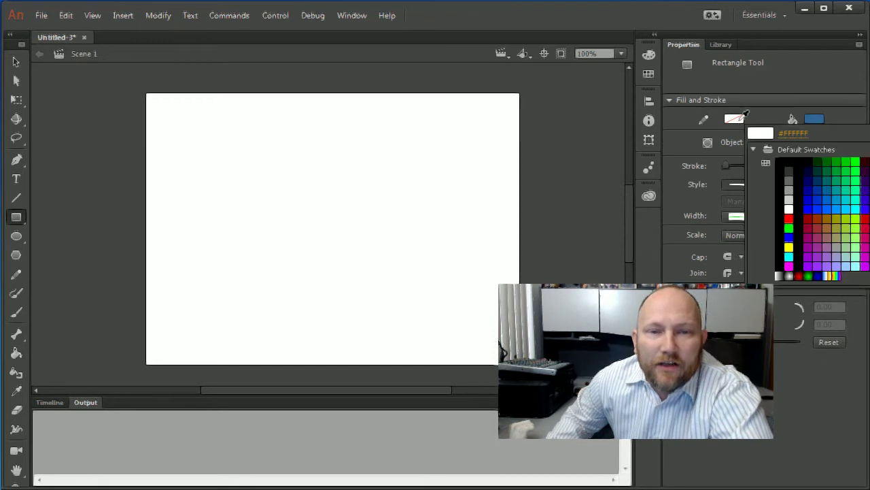
click(809, 165)
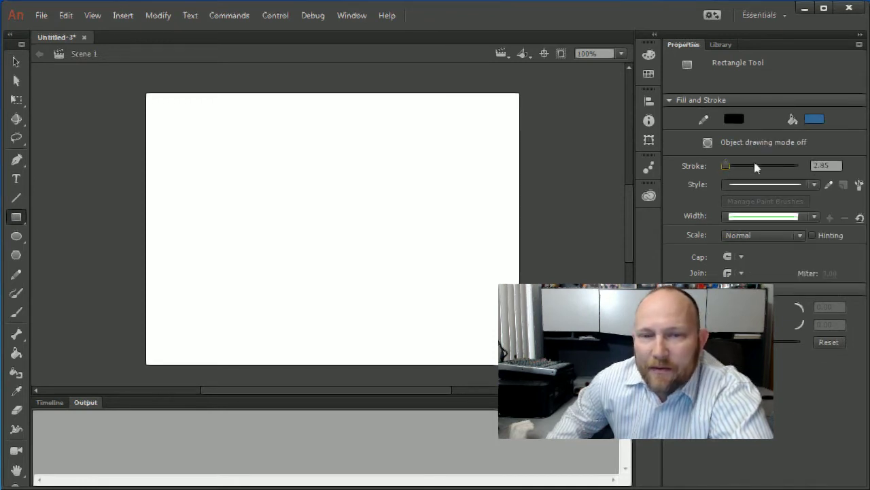
click(826, 165)
text(4)
key(Return)
drag(241, 133, 445, 272)
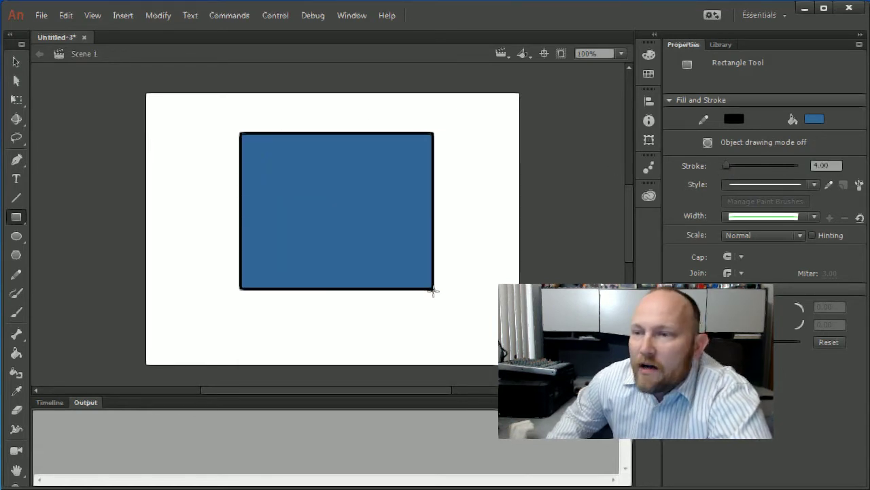
drag(446, 272, 435, 297)
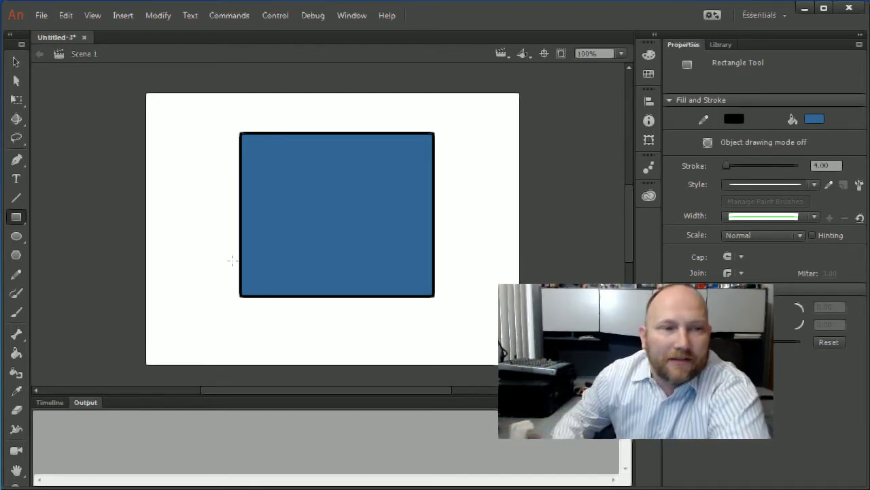
Drag the blue rectangle fill down-right, off its black outline
click(16, 62)
click(389, 194)
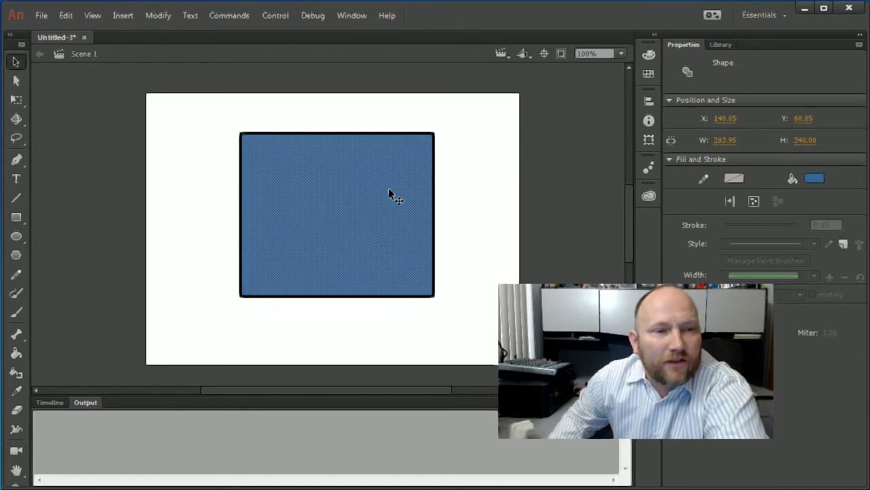
drag(353, 196, 396, 220)
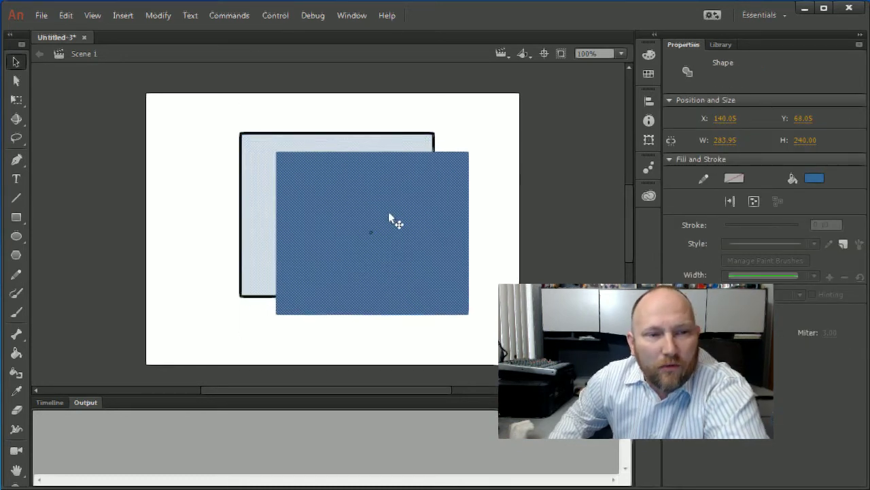
click(463, 136)
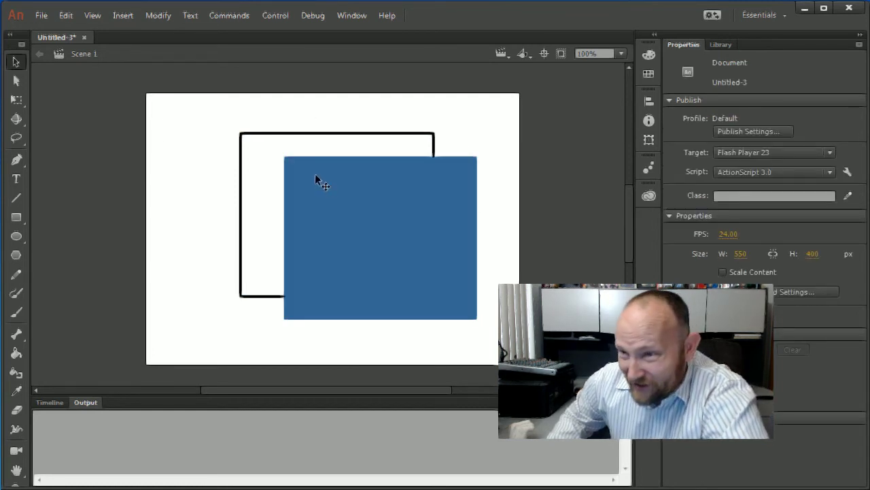
Lift the outline's top edge off as a separate line and settle the fill at X 231, Y 118.05
click(323, 134)
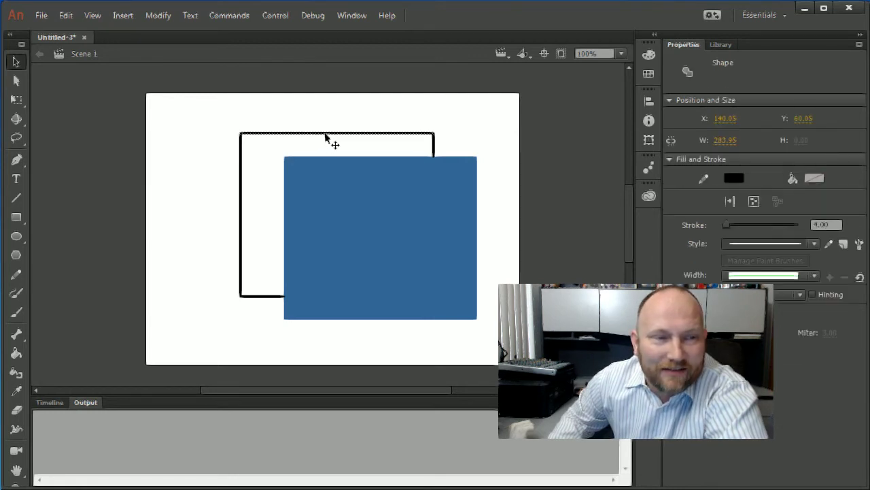
drag(325, 135, 341, 119)
click(364, 140)
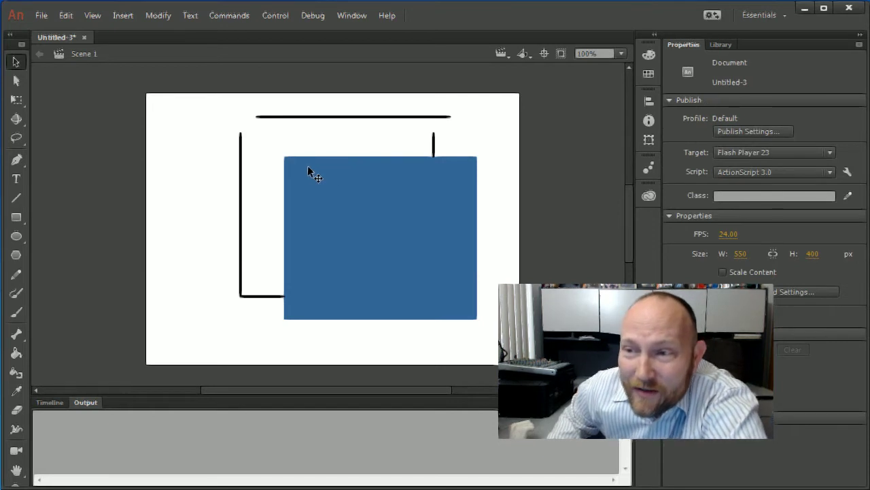
drag(307, 168, 358, 216)
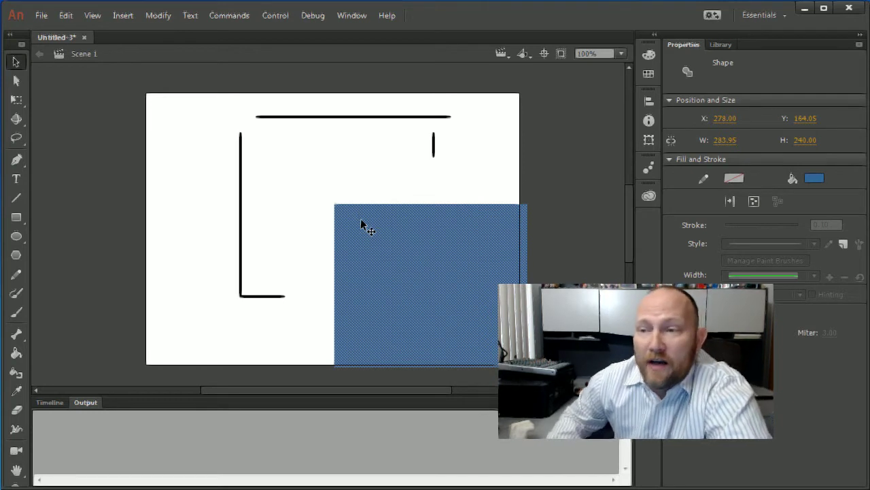
drag(375, 243, 344, 210)
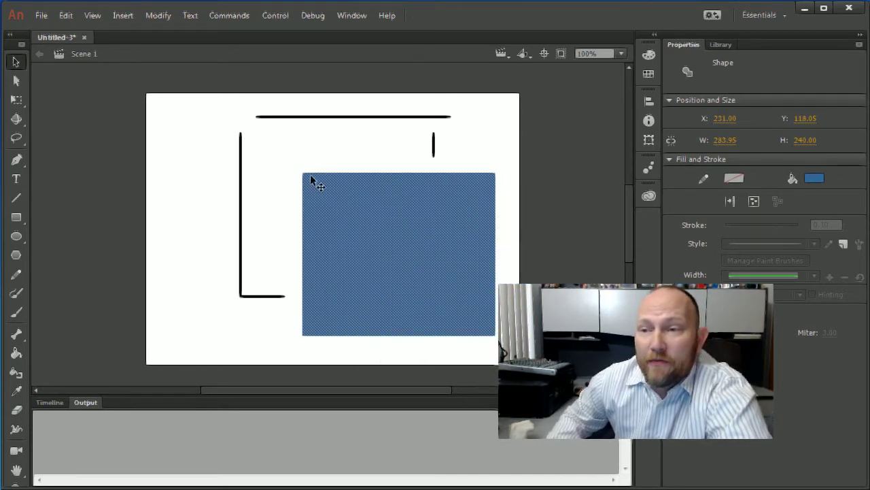
Bend the detached top line into an upward arch
click(284, 165)
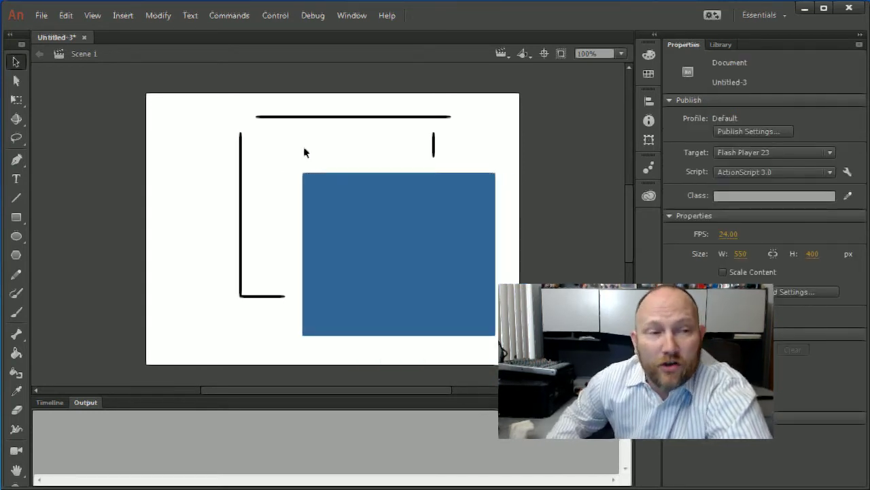
mouse_move(310, 117)
mouse_down()
mouse_move(307, 138)
mouse_move(317, 119)
mouse_up()
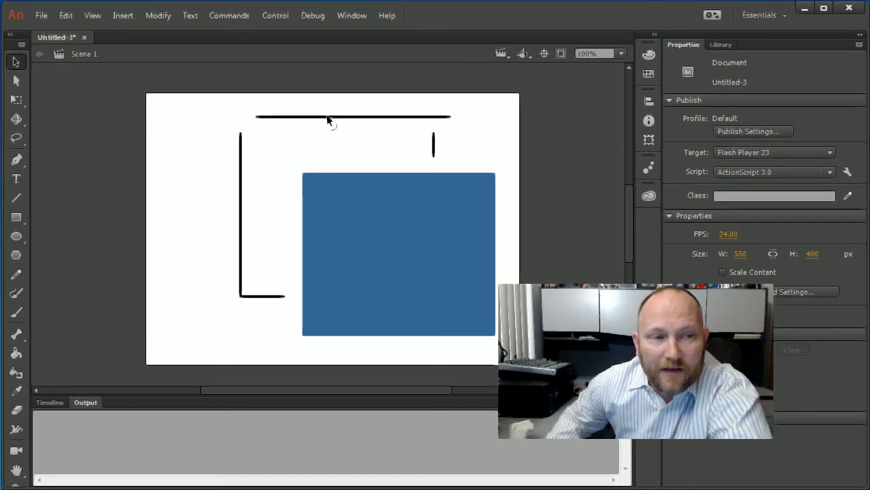
mouse_move(326, 119)
mouse_down()
mouse_move(327, 101)
mouse_move(326, 140)
mouse_move(331, 103)
mouse_up()
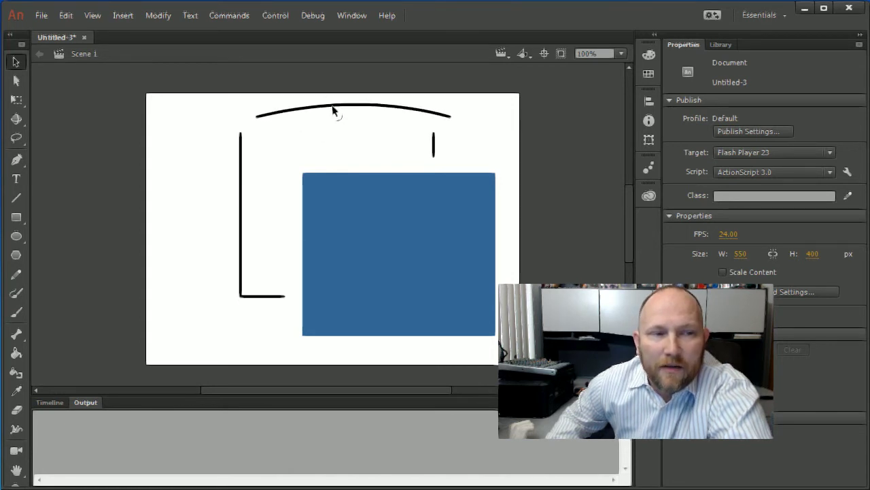
Shift the arched line slightly right, then marquee-select the whole drawing
click(335, 111)
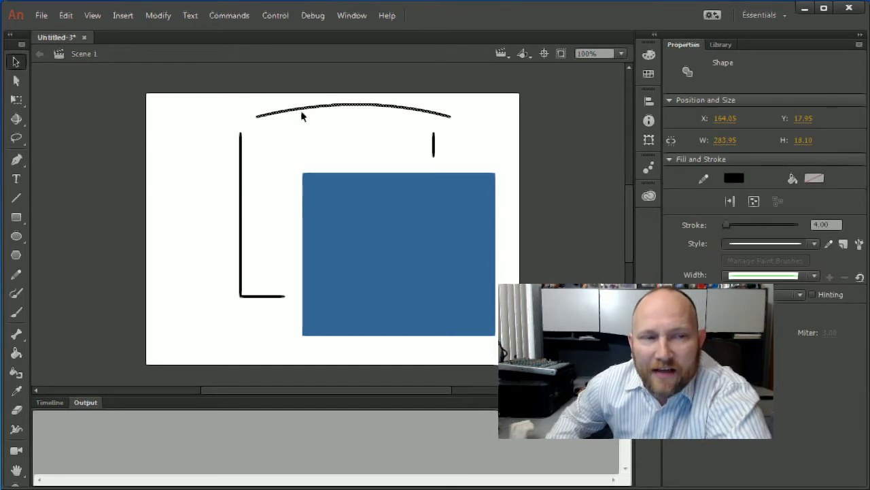
mouse_move(436, 117)
mouse_down()
mouse_move(402, 149)
mouse_move(375, 159)
mouse_move(388, 141)
mouse_move(439, 118)
mouse_move(428, 125)
mouse_up()
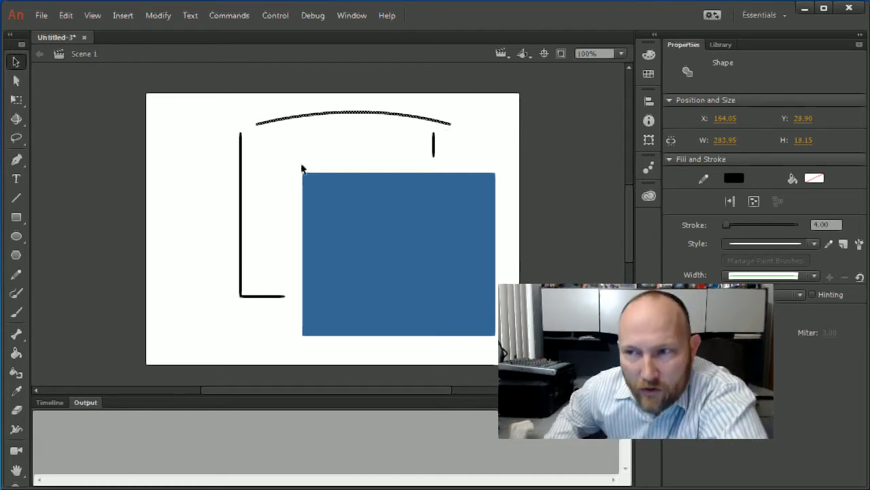
click(258, 138)
mouse_move(212, 113)
mouse_down()
mouse_move(317, 166)
mouse_move(471, 359)
mouse_move(505, 344)
mouse_up()
Delete the selected drawing and the leftover short black line, leaving Untitled-3 empty
key(Delete)
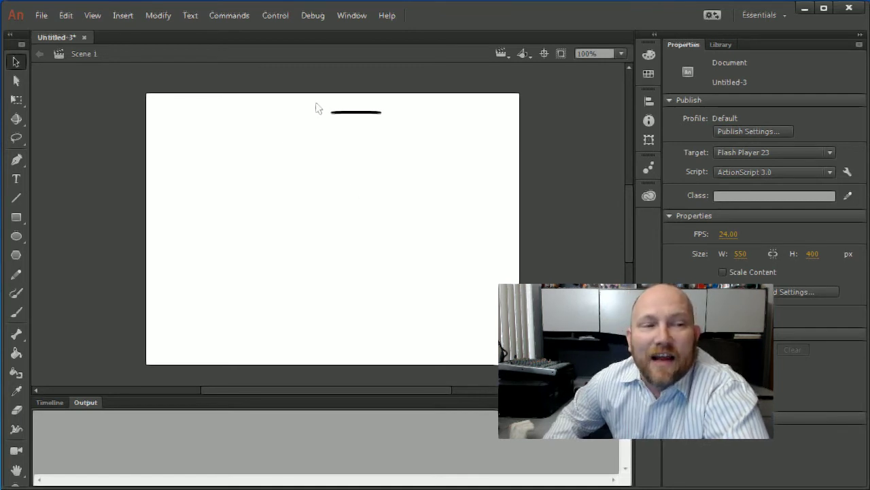
drag(317, 107, 402, 135)
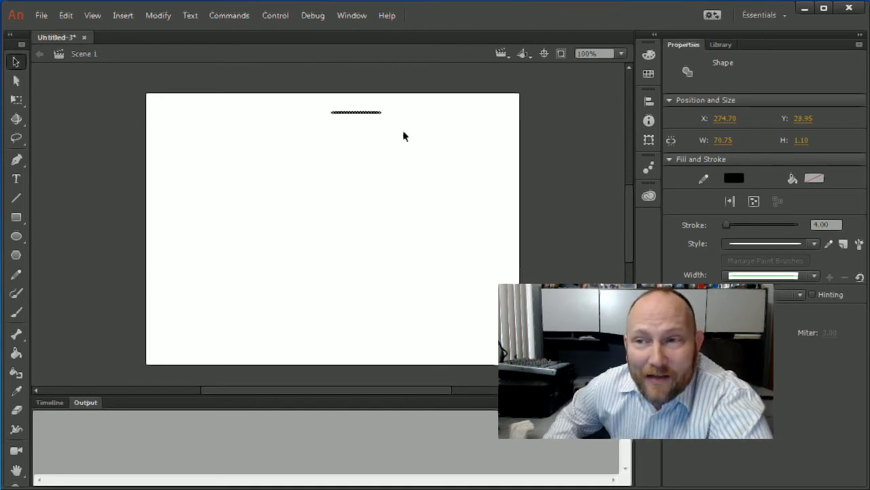
key(Delete)
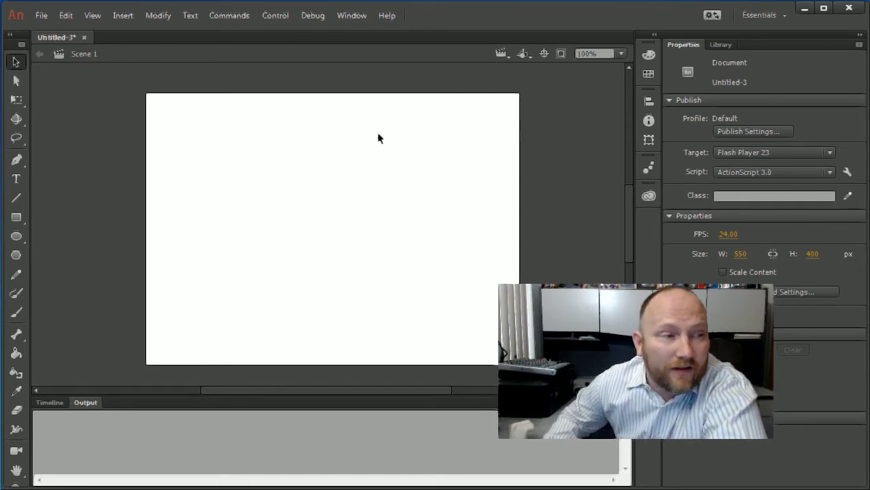
Draw a blue rectangle primitive near the stage centre and nudge it up-left
click(15, 216)
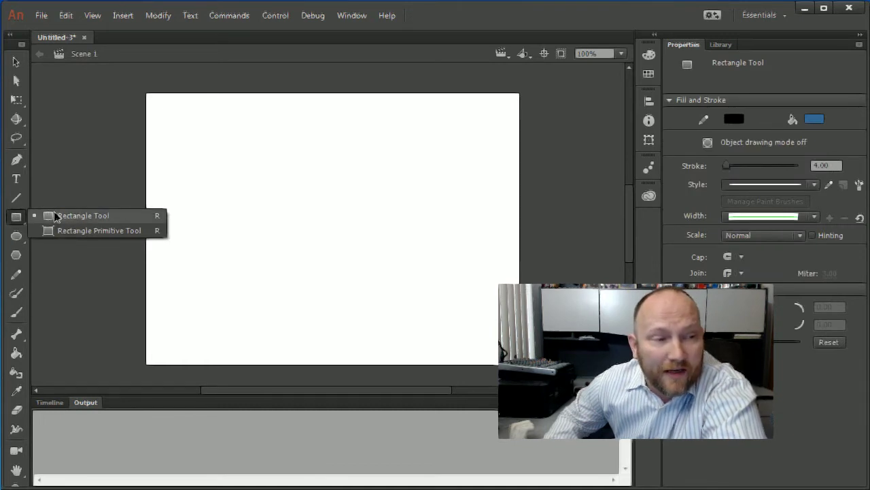
click(65, 231)
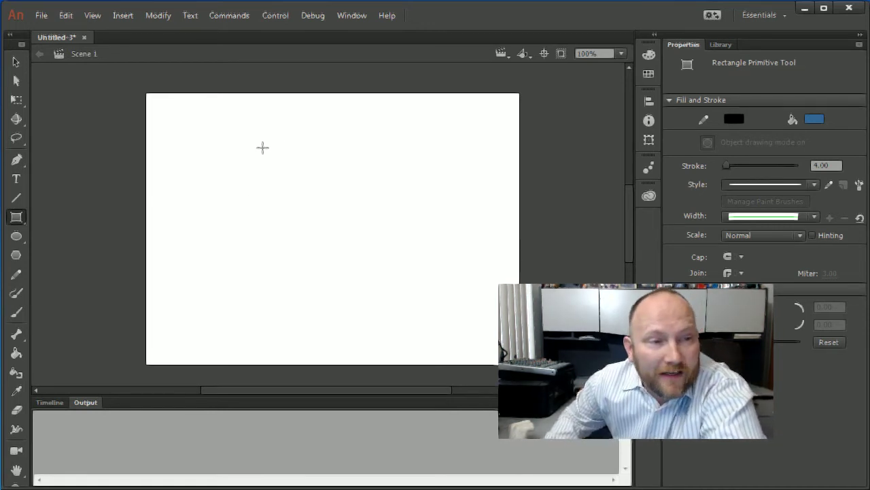
drag(262, 148, 453, 284)
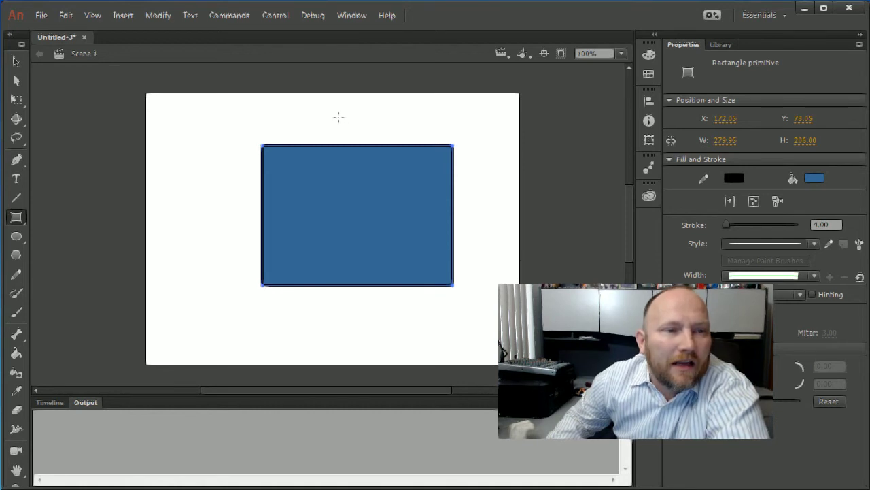
click(16, 62)
click(170, 137)
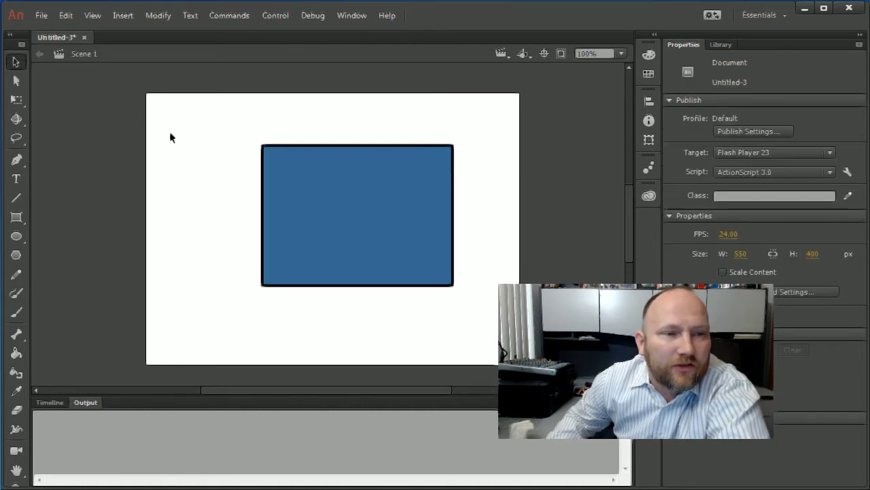
mouse_move(307, 191)
mouse_down()
mouse_move(221, 176)
mouse_move(322, 183)
mouse_move(300, 181)
mouse_move(296, 193)
mouse_up()
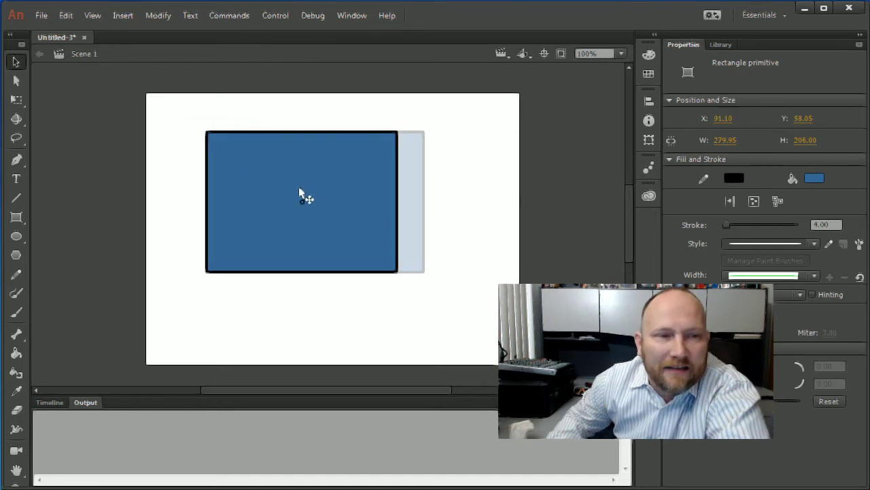
Draw a second blue rectangle primitive overlapping the first
click(17, 217)
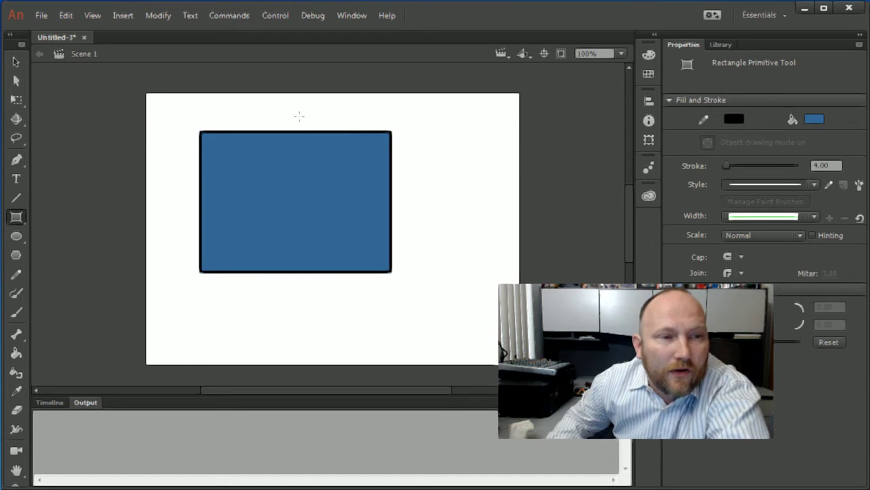
drag(299, 117, 483, 237)
click(16, 61)
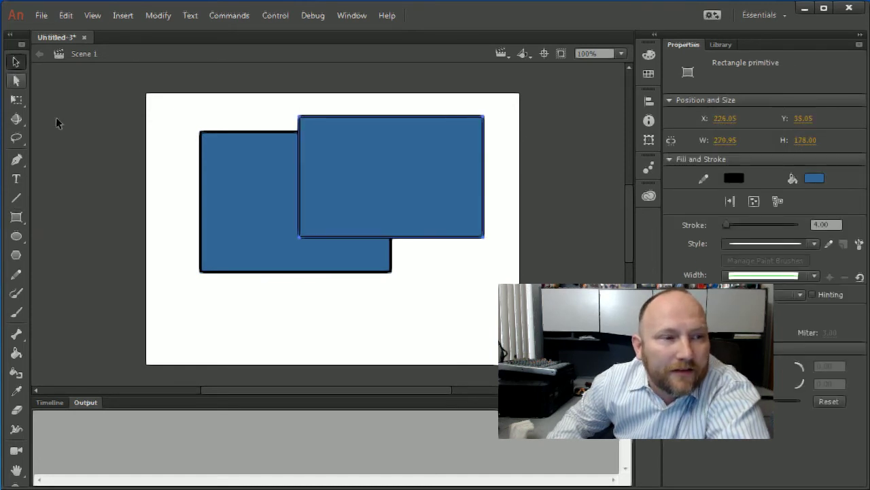
click(66, 132)
Arrange the two rectangle primitives so they overlap each other
click(241, 194)
drag(243, 170, 216, 290)
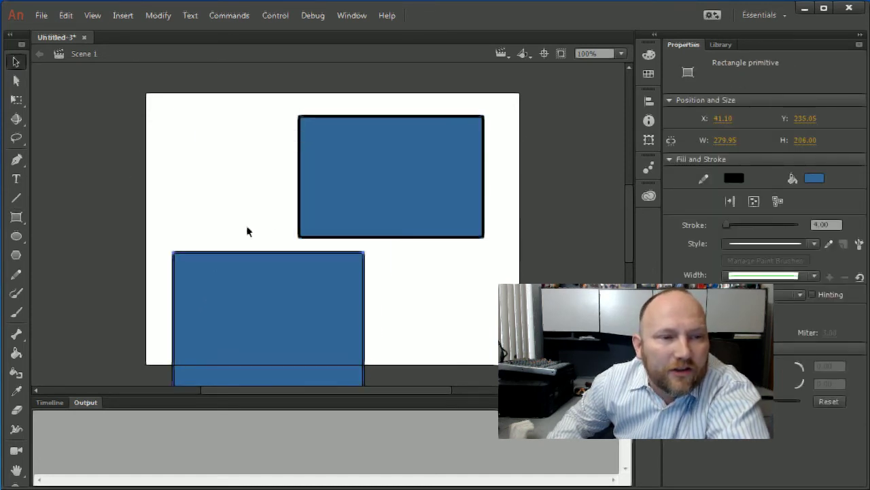
mouse_move(322, 195)
mouse_down()
mouse_move(235, 195)
mouse_move(342, 194)
mouse_up()
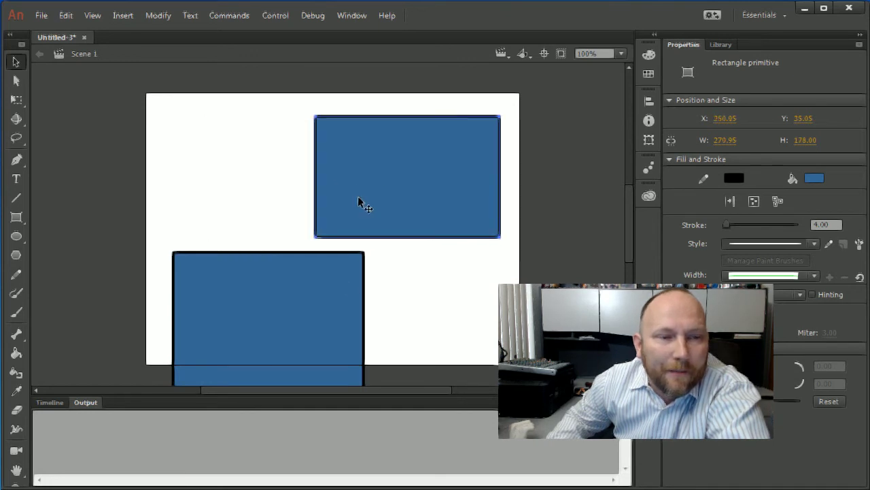
drag(344, 285, 345, 207)
mouse_move(389, 191)
mouse_down()
mouse_move(417, 294)
mouse_move(417, 245)
mouse_move(397, 188)
mouse_up()
mouse_move(302, 270)
mouse_down()
mouse_move(384, 348)
mouse_move(304, 282)
mouse_up()
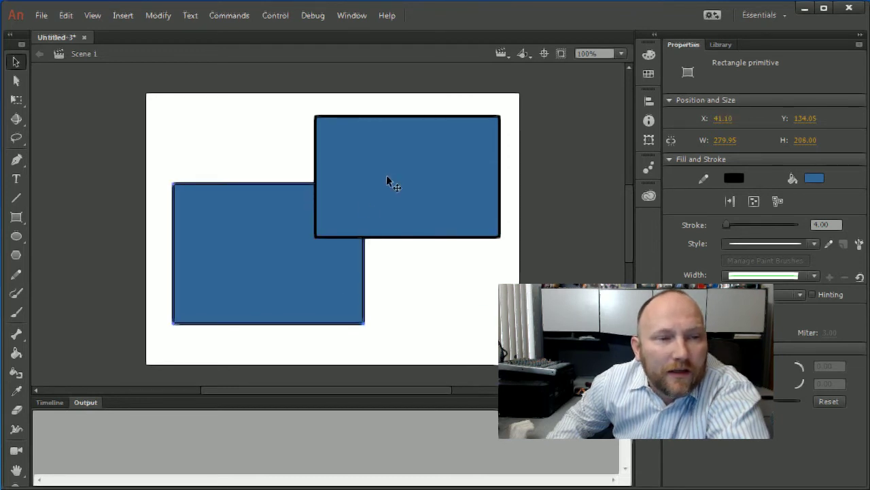
mouse_move(406, 181)
mouse_down()
mouse_move(422, 236)
mouse_move(410, 190)
mouse_up()
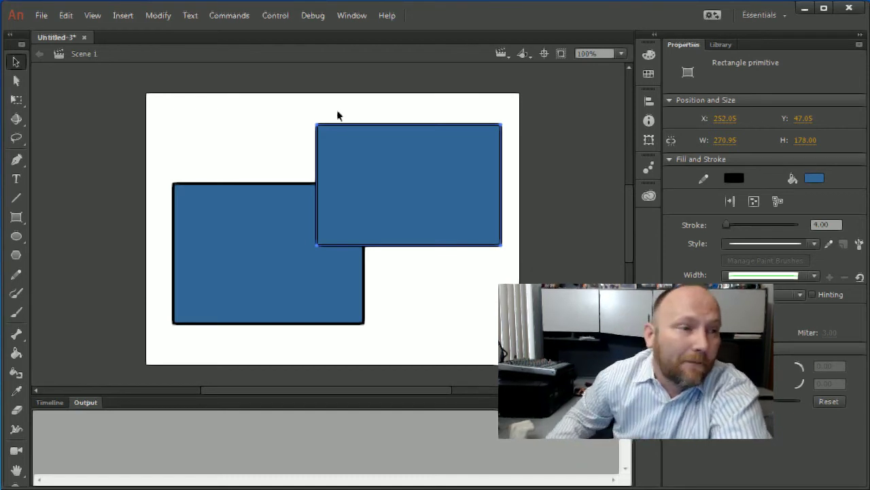
Draw a 286 × 286 blue oval primitive circle over both rectangles
click(16, 236)
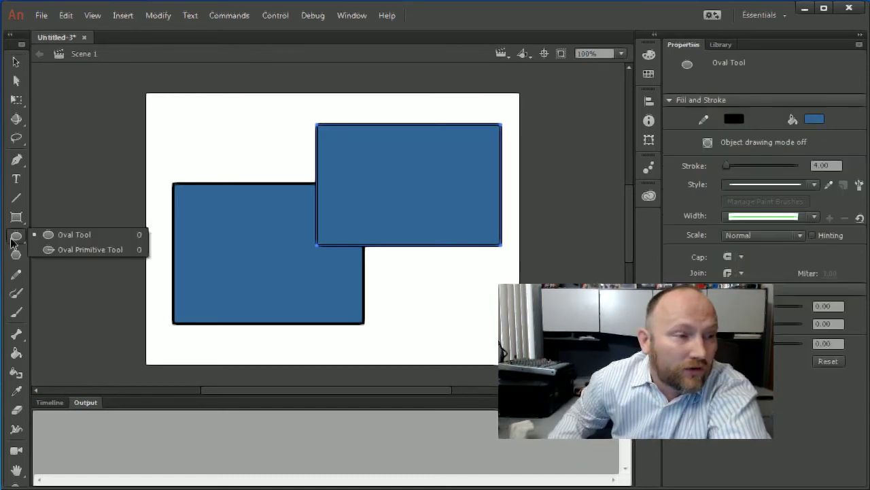
click(68, 250)
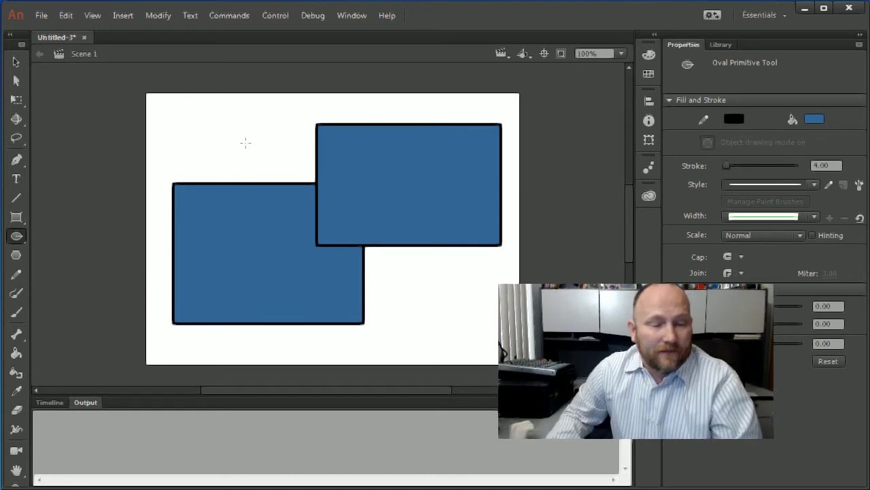
mouse_move(245, 142)
mouse_down()
mouse_move(434, 287)
mouse_move(439, 320)
mouse_up()
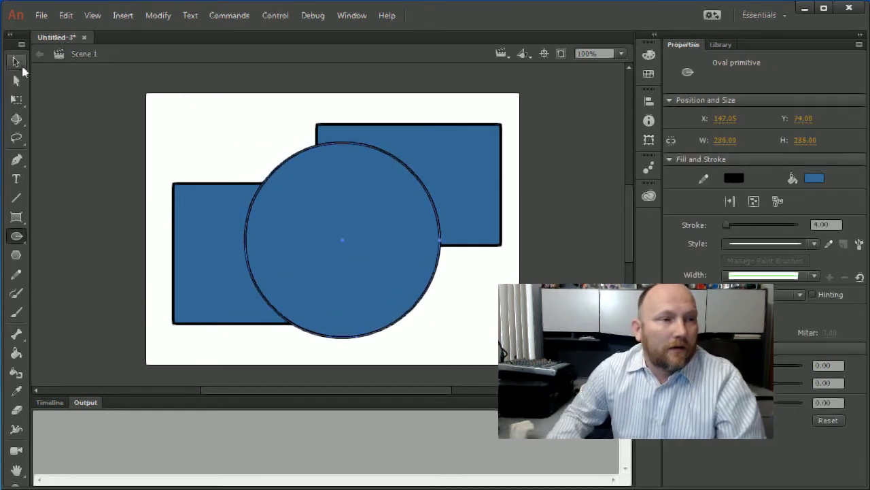
click(16, 62)
click(231, 173)
Reposition the circle and both rectangles so the circle overlaps them near centre
click(363, 197)
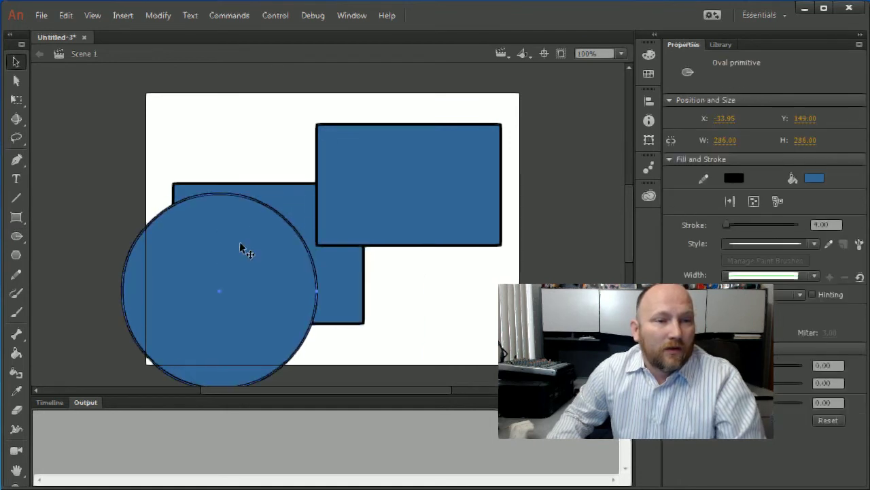
drag(364, 198, 361, 211)
click(460, 179)
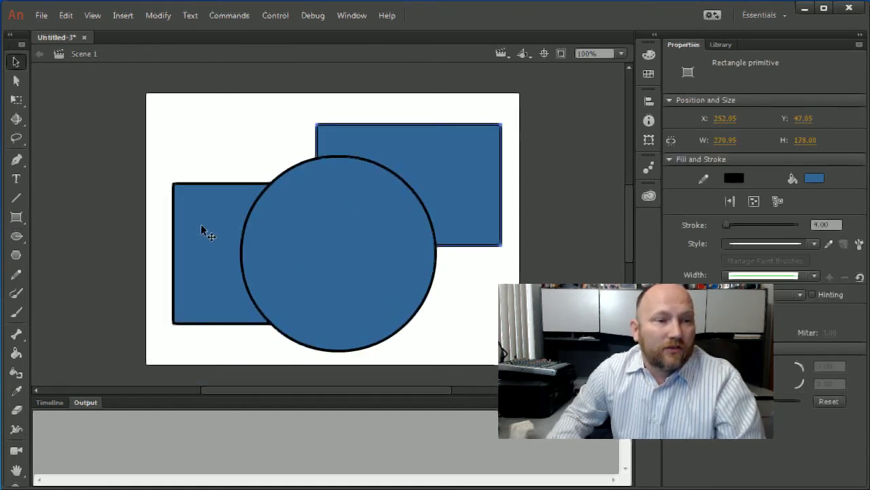
mouse_move(214, 235)
mouse_down()
mouse_move(222, 156)
mouse_move(222, 256)
mouse_up()
drag(433, 159, 434, 142)
mouse_move(380, 241)
mouse_down()
mouse_move(389, 213)
mouse_move(384, 220)
mouse_up()
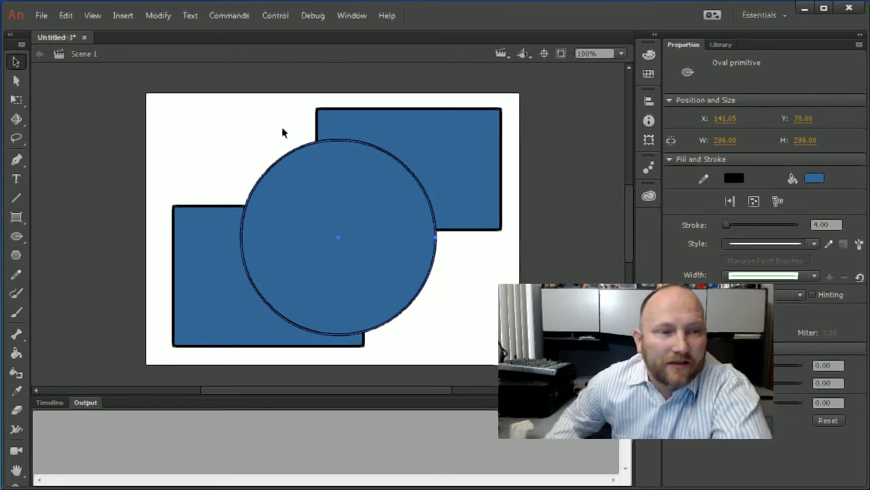
Break the circle primitive apart into a plain shape with Modify > Break Apart
click(152, 17)
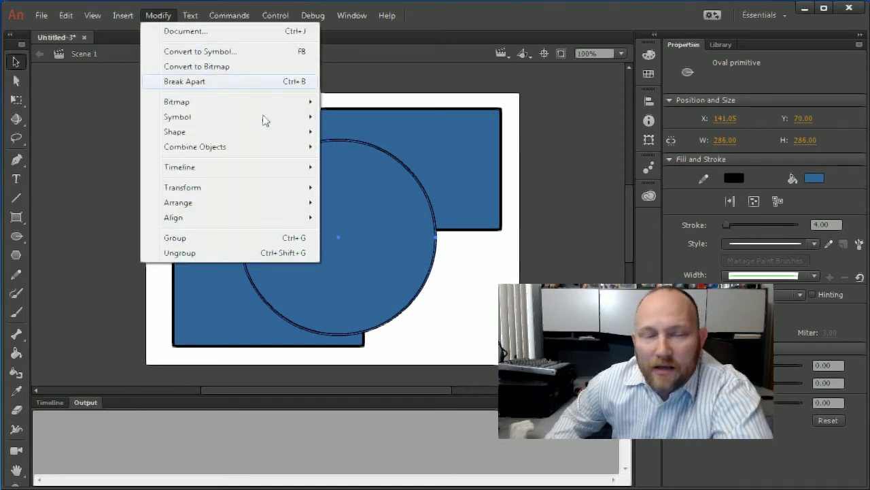
click(471, 278)
click(414, 253)
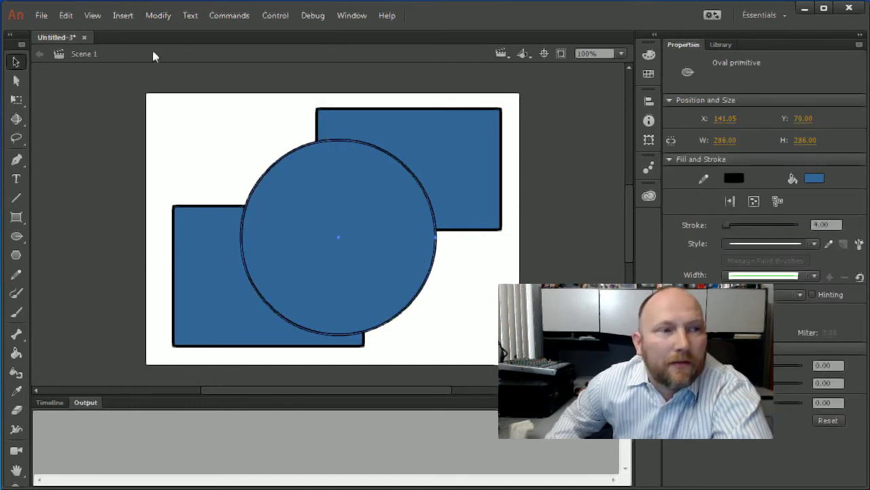
click(162, 22)
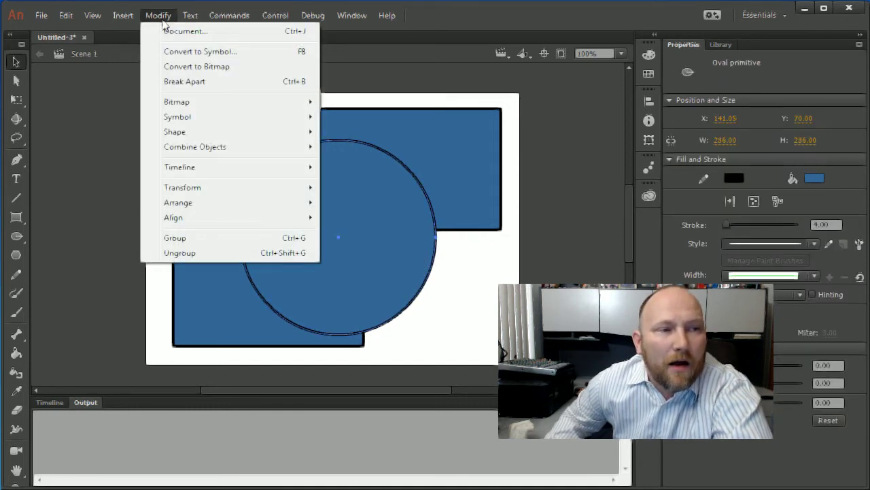
click(189, 81)
click(223, 132)
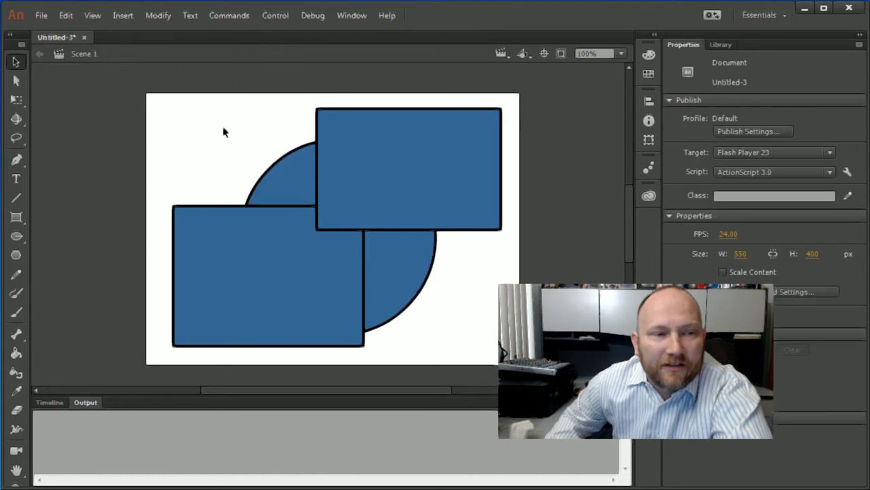
click(304, 181)
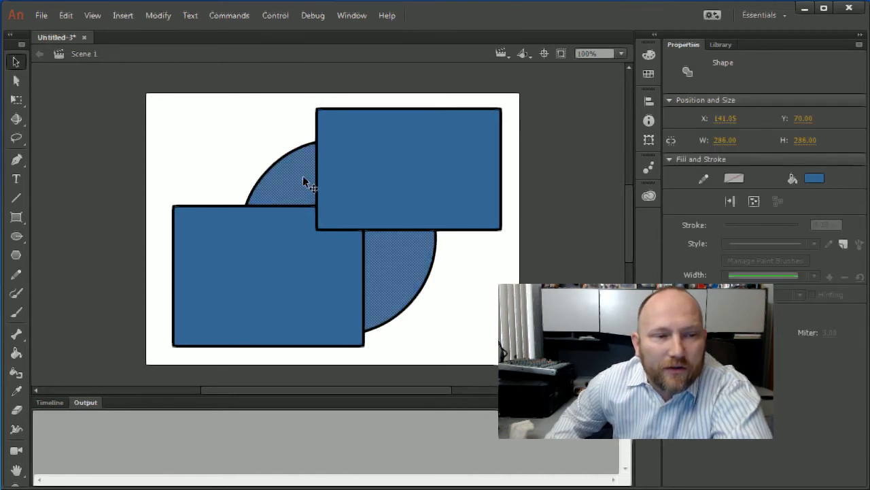
click(254, 140)
Break both rectangle primitives apart into plain shapes
click(380, 151)
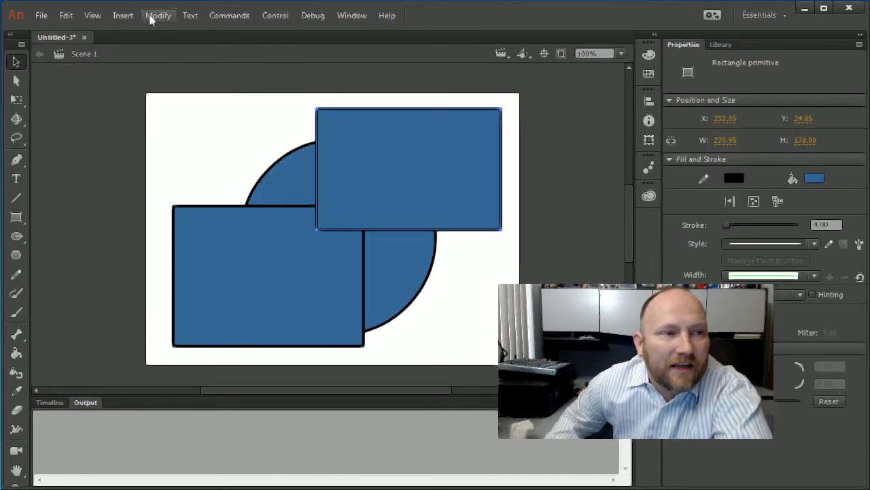
click(151, 19)
click(185, 81)
click(260, 237)
click(158, 14)
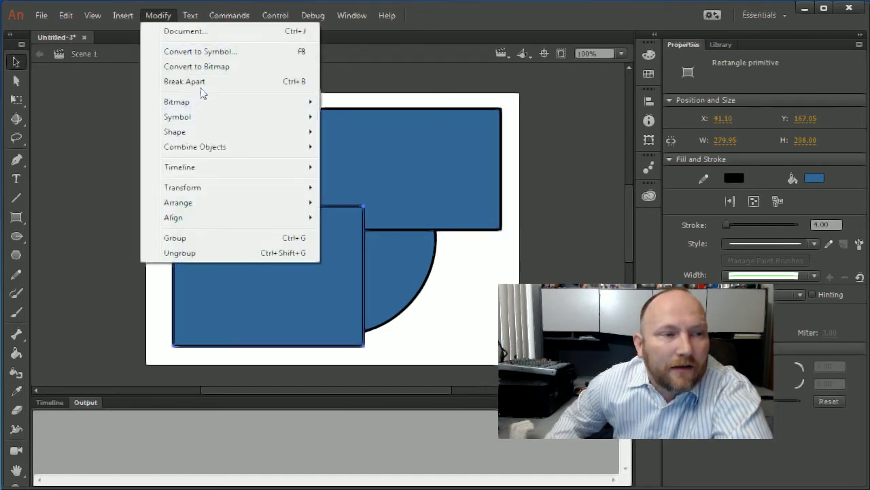
click(199, 82)
Pull the rectangle fill right and move the 103.85 × 93.70 circle segment to the top-left corner
click(198, 140)
drag(290, 240, 430, 246)
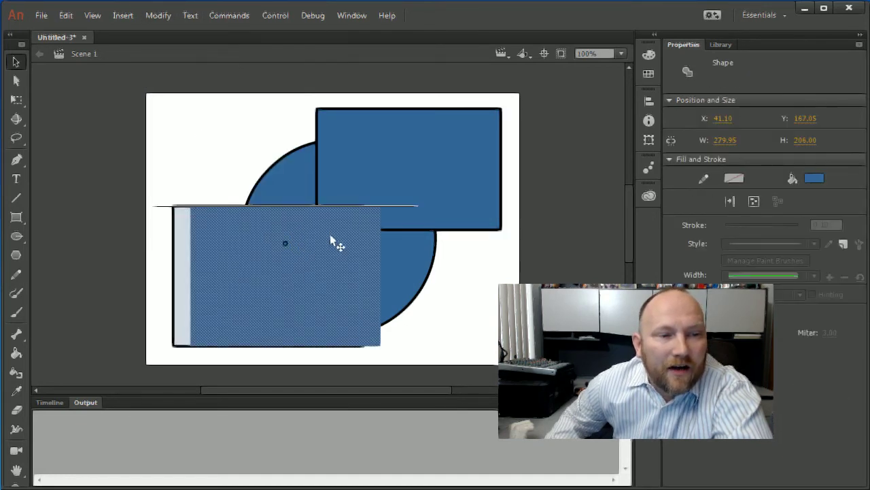
click(188, 151)
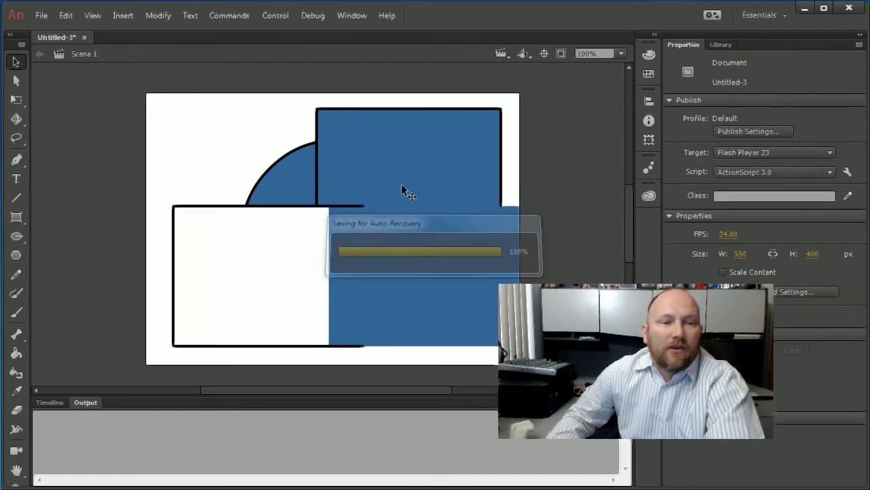
mouse_move(413, 234)
mouse_down()
mouse_move(325, 261)
mouse_move(412, 228)
mouse_up()
click(301, 185)
drag(300, 183, 222, 134)
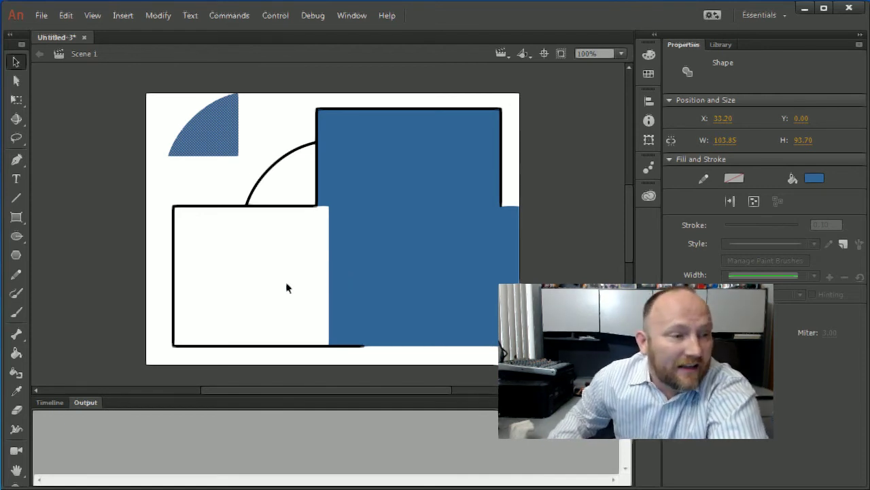
Draw a looping black pencil line and drag its pieces into curves inside the white rectangle
click(15, 276)
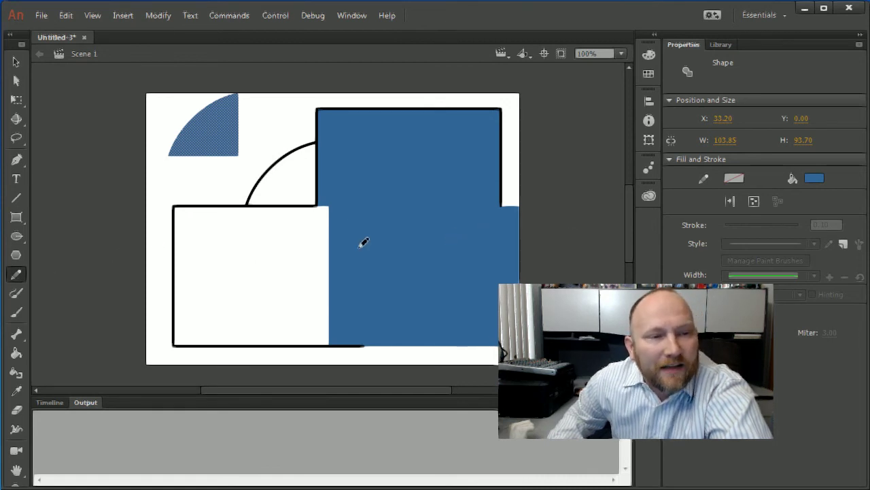
mouse_move(360, 244)
mouse_down()
mouse_move(401, 294)
mouse_move(437, 302)
mouse_up()
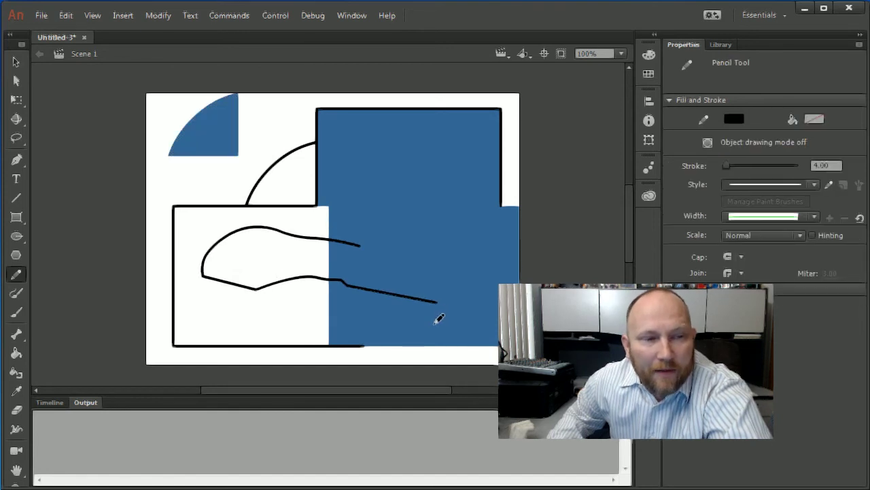
key(v)
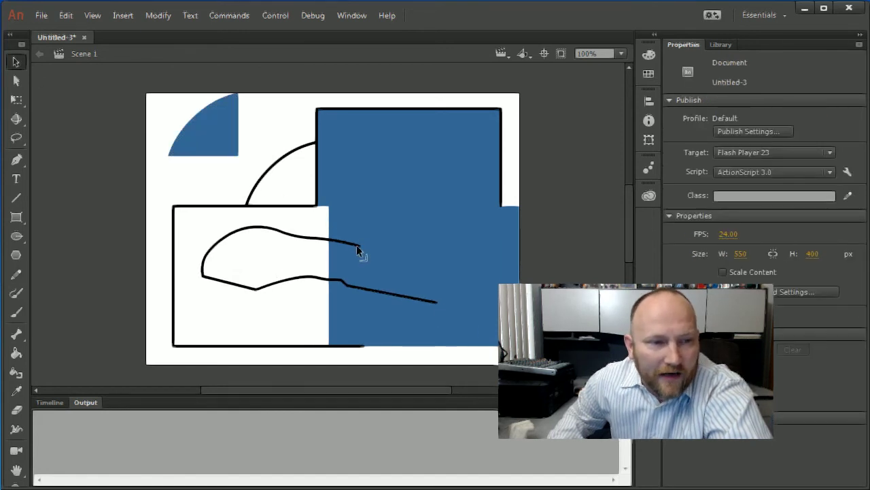
click(357, 250)
drag(357, 250, 287, 259)
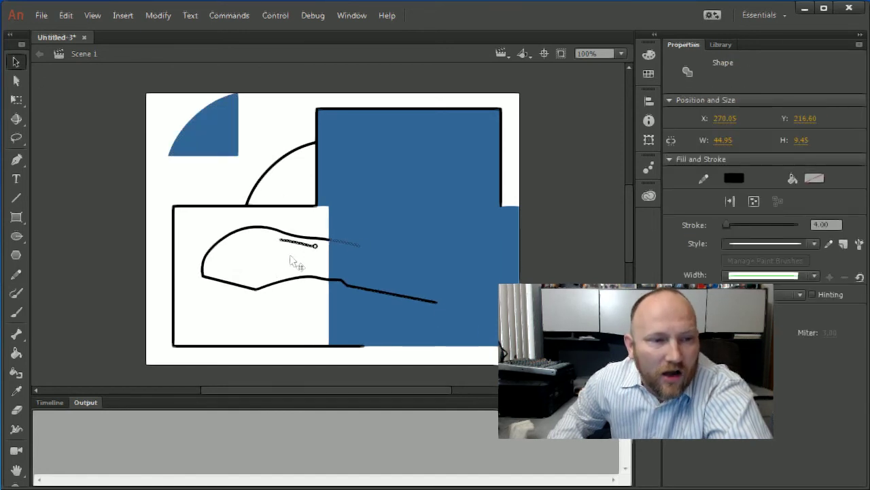
click(368, 293)
drag(368, 294, 225, 319)
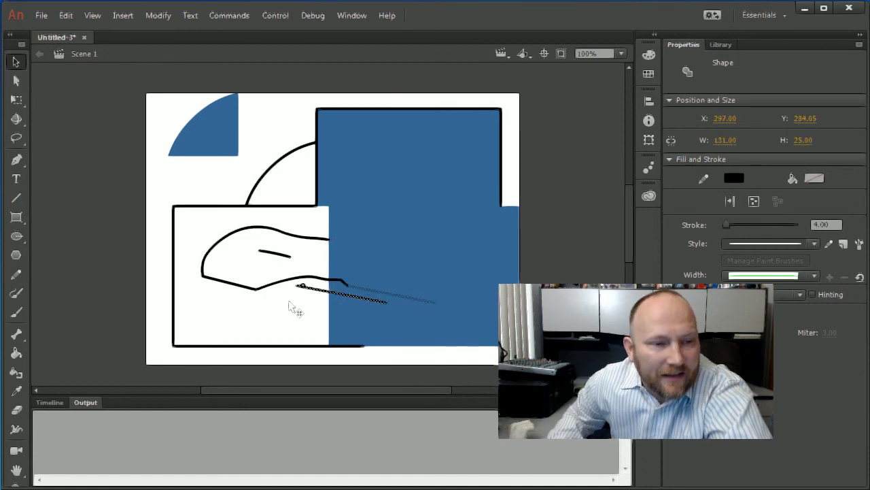
mouse_move(344, 284)
mouse_down()
mouse_move(374, 273)
mouse_move(291, 297)
mouse_up()
click(359, 277)
click(323, 266)
Shift the 297.95 × 349 blue fill slightly to the right
click(351, 265)
mouse_move(368, 251)
mouse_down()
mouse_move(400, 246)
mouse_move(361, 259)
mouse_up()
click(322, 229)
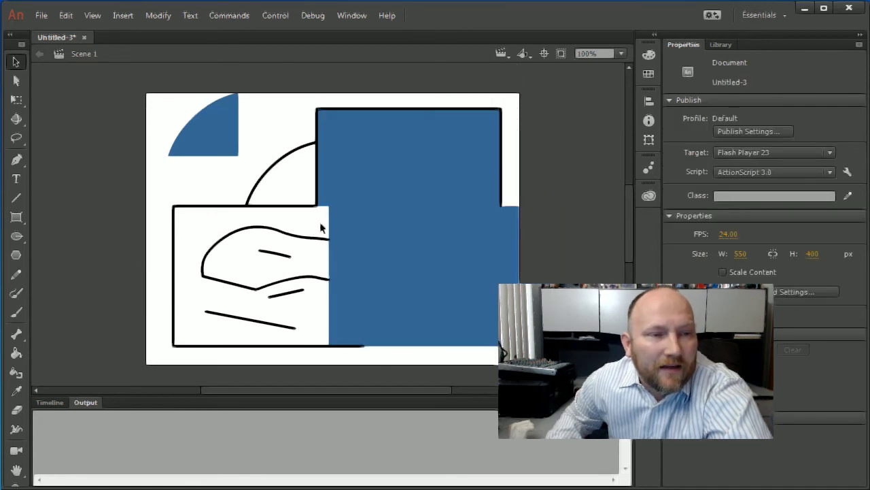
click(352, 232)
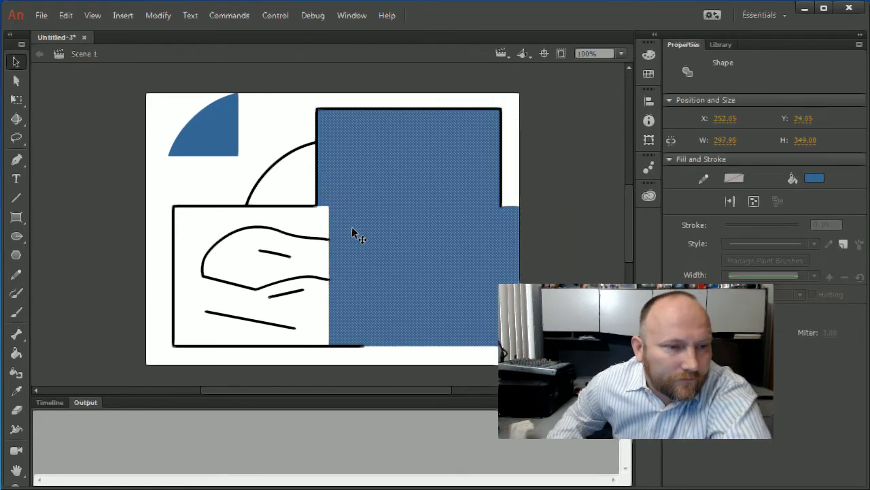
drag(354, 233, 359, 239)
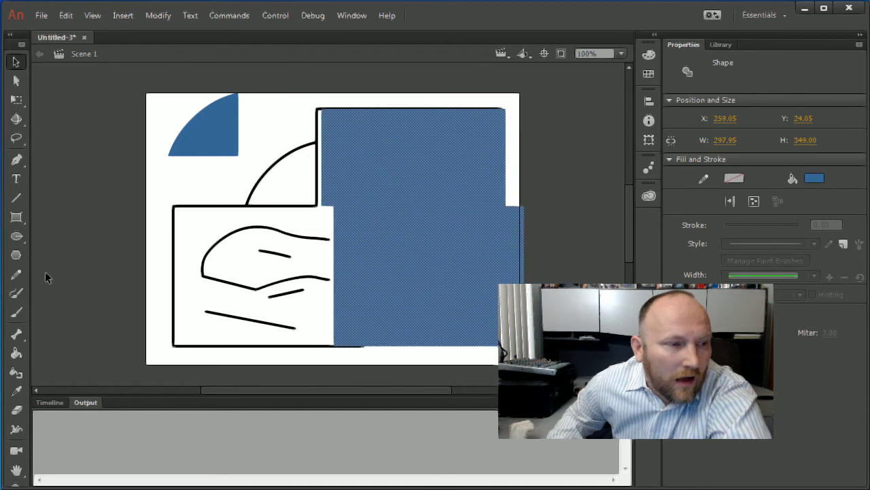
Paint a black looping Paint Brush stroke across the drawing
click(16, 292)
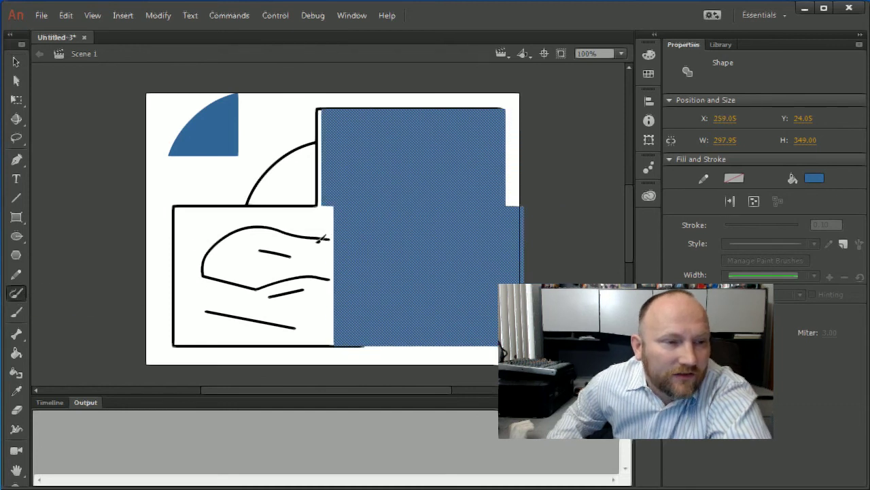
mouse_move(389, 235)
mouse_down()
mouse_move(269, 240)
mouse_move(316, 262)
mouse_move(235, 262)
mouse_move(317, 273)
mouse_up()
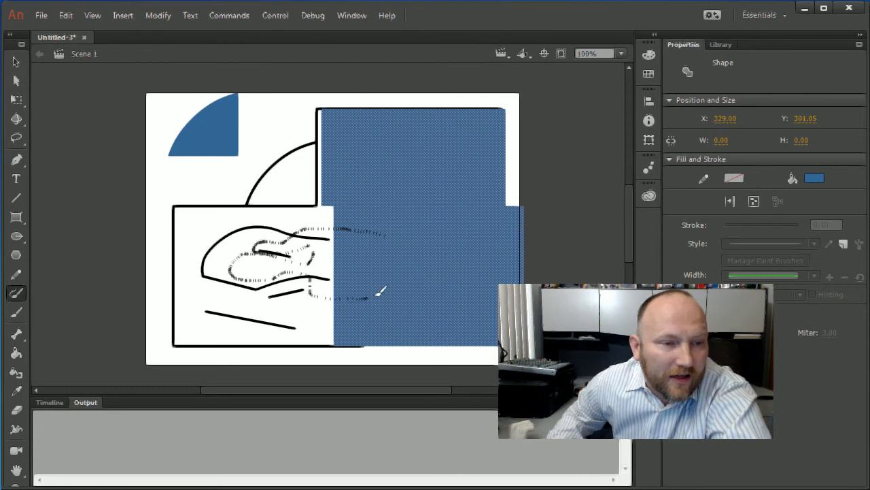
drag(381, 291, 397, 277)
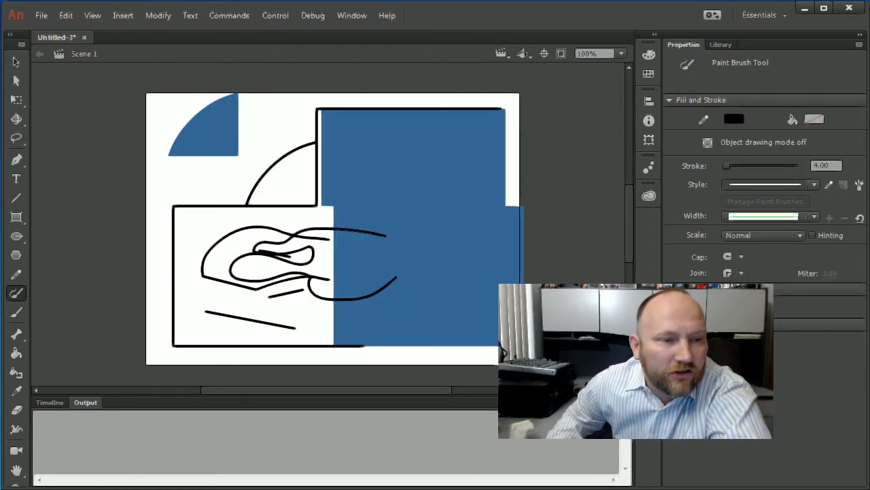
Paint a blue Brush loop near the upper left and move the blue shapes to X 33.20, Y 9.00
click(15, 313)
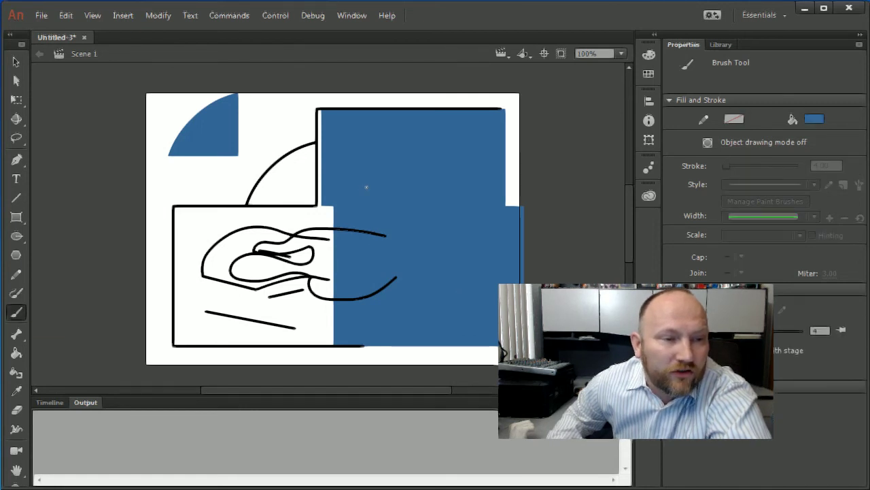
mouse_move(320, 167)
mouse_down()
mouse_move(253, 149)
mouse_move(238, 197)
mouse_move(204, 177)
mouse_move(245, 217)
mouse_move(297, 204)
mouse_move(316, 221)
mouse_up()
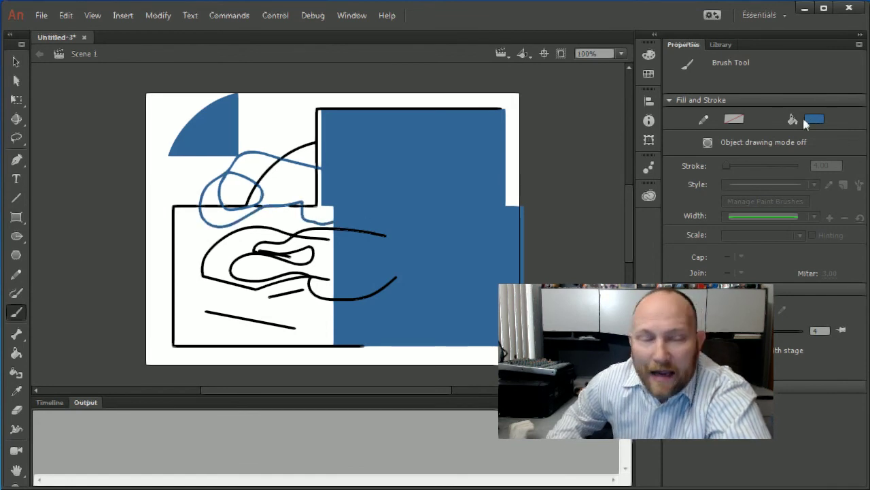
click(16, 61)
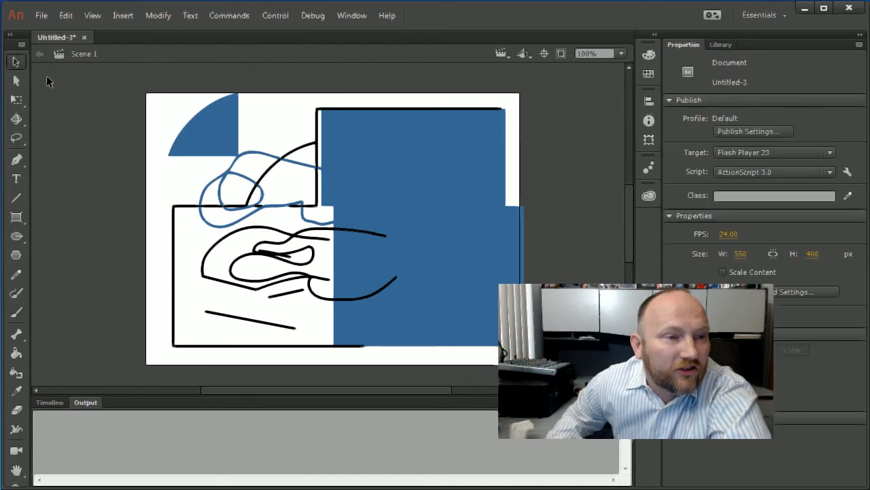
click(375, 168)
drag(376, 165, 406, 141)
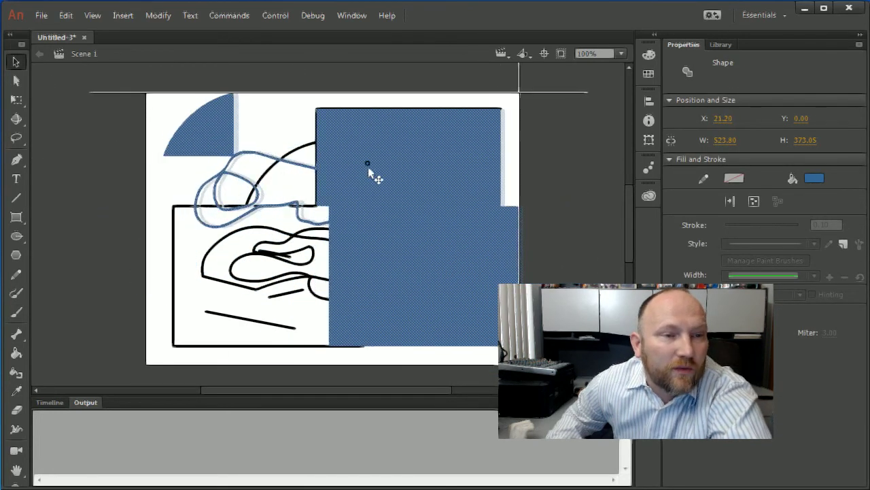
drag(406, 142, 373, 175)
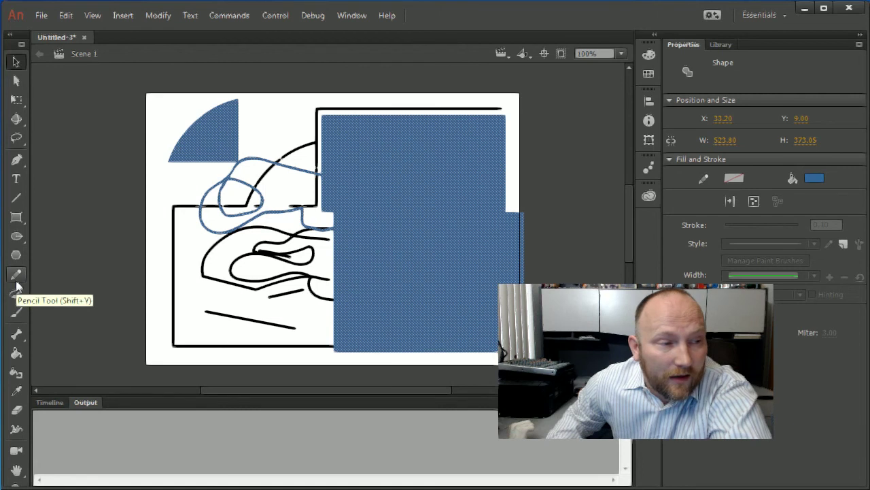
Swap to the plain Rectangle Tool, then the plain Oval Tool with 4.00 stroke and blue fill
click(16, 216)
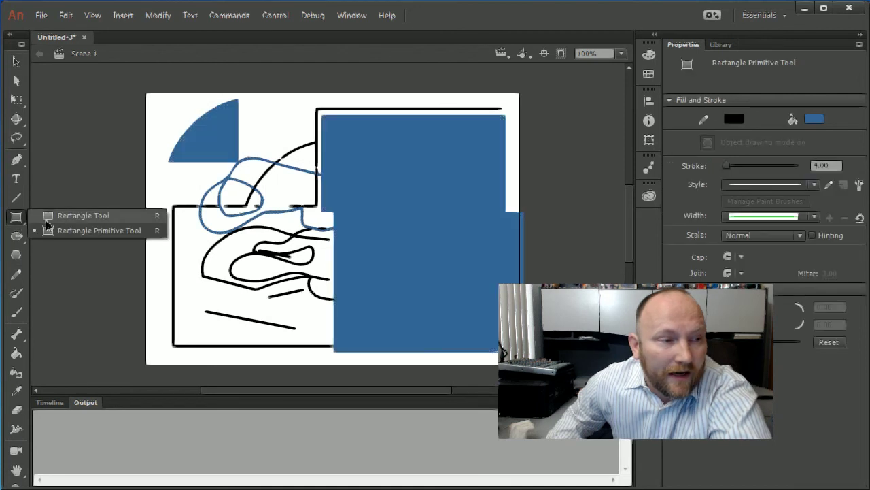
click(48, 215)
click(17, 235)
click(54, 232)
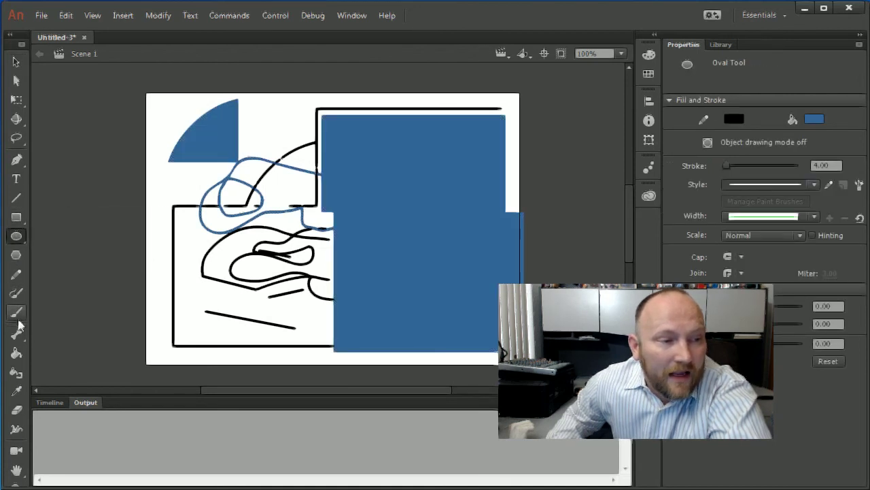